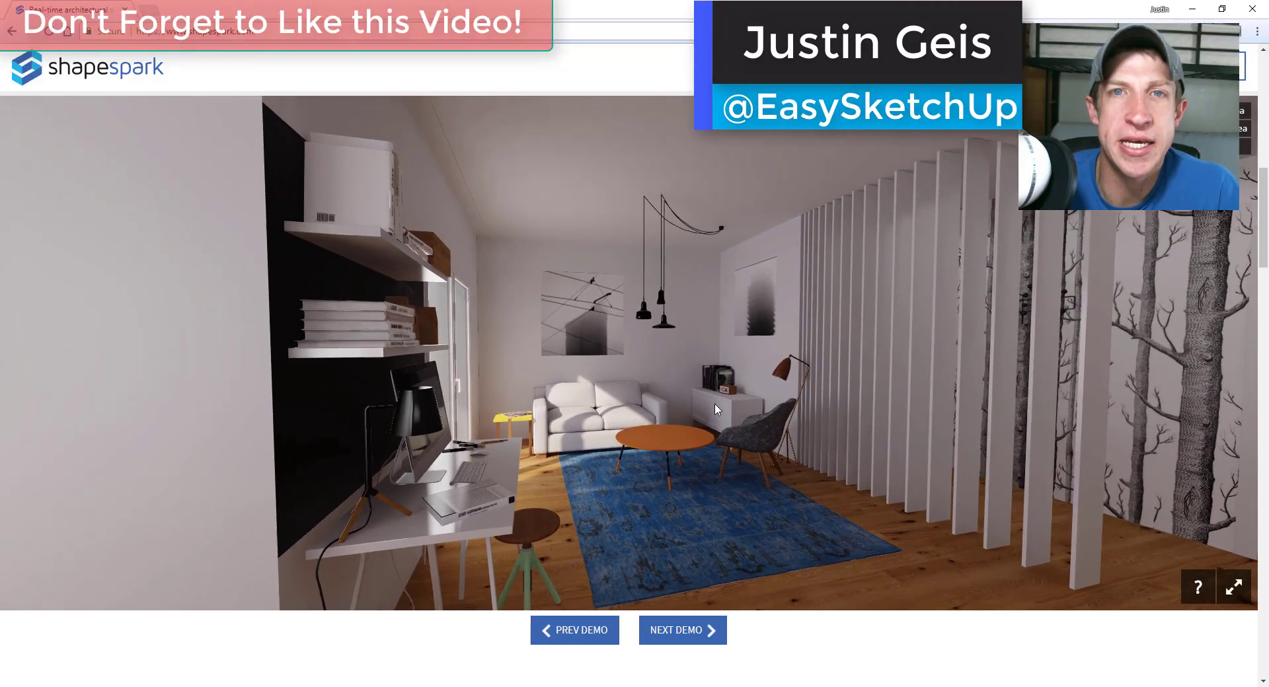
Step: Walk through the interactive interior demos on the Shapespark website, viewing the sofa, coffee table and wall art up close
mouse_move(714, 403)
mouse_down()
mouse_move(573, 422)
mouse_move(742, 427)
mouse_up()
click(742, 427)
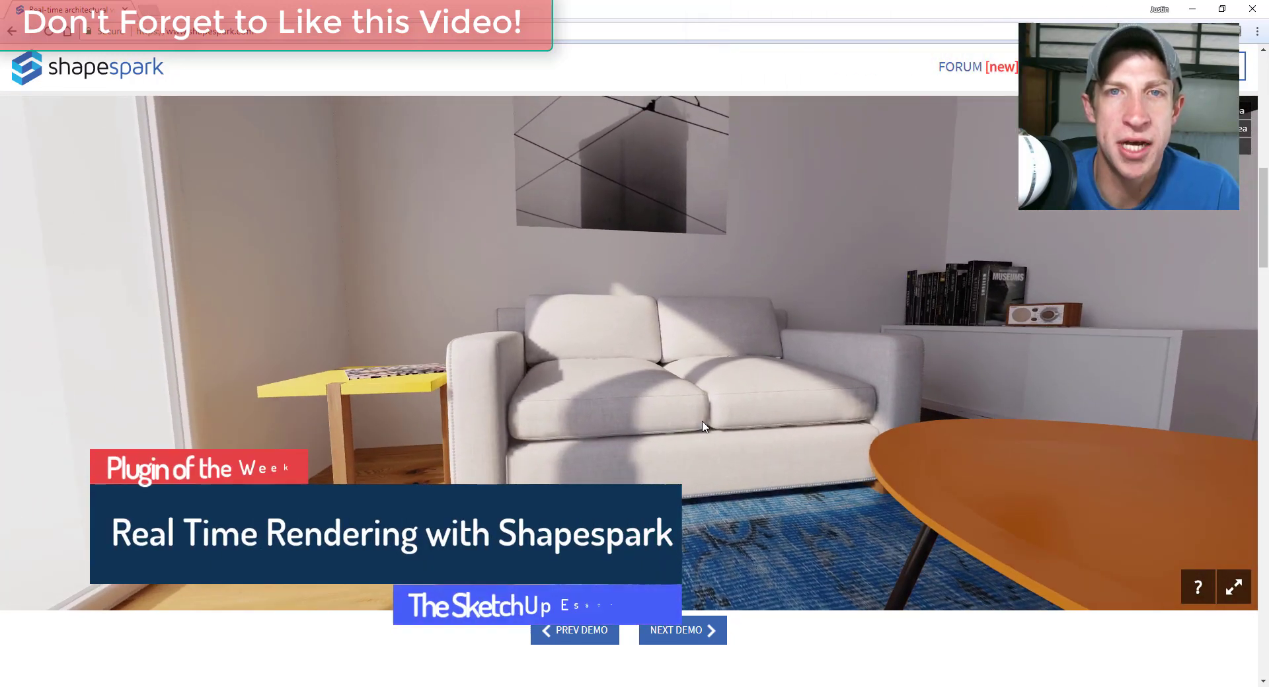
click(703, 426)
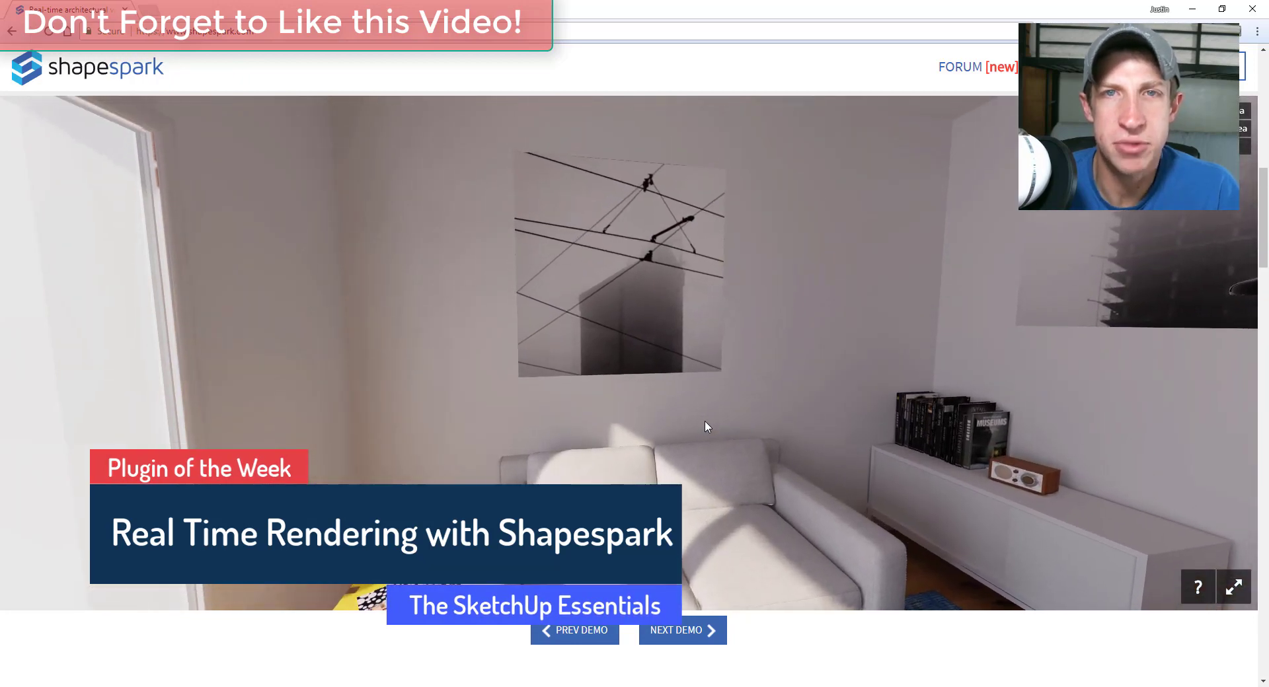
drag(716, 425, 1246, 439)
mouse_move(410, 410)
mouse_down()
mouse_move(982, 419)
mouse_move(1138, 457)
mouse_move(1011, 456)
mouse_move(752, 399)
mouse_move(590, 409)
mouse_move(354, 355)
mouse_move(510, 349)
mouse_move(603, 364)
mouse_move(637, 377)
mouse_move(638, 411)
mouse_up()
click(590, 410)
click(638, 411)
drag(736, 473, 1262, 267)
key(Right)
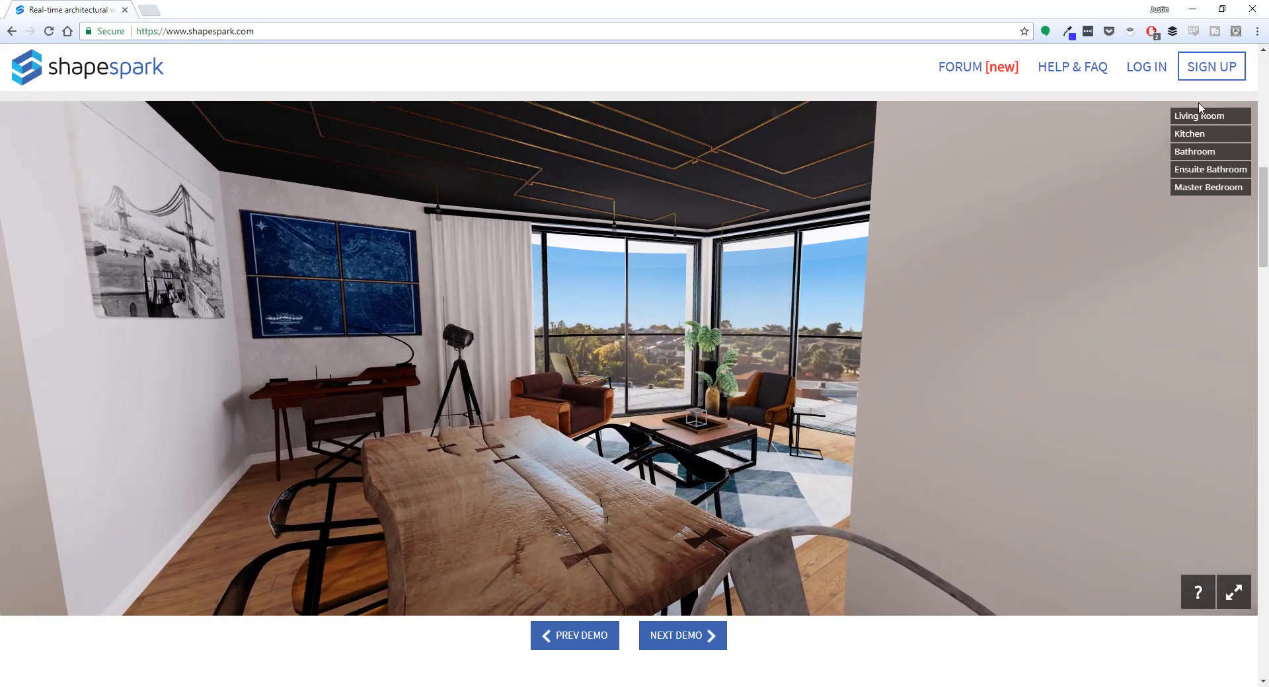
Step: Tour the apartment demo through its saved Living Room, Kitchen, Bathroom, Ensuite Bathroom and Master Bedroom views, looking around the rooms
click(1200, 115)
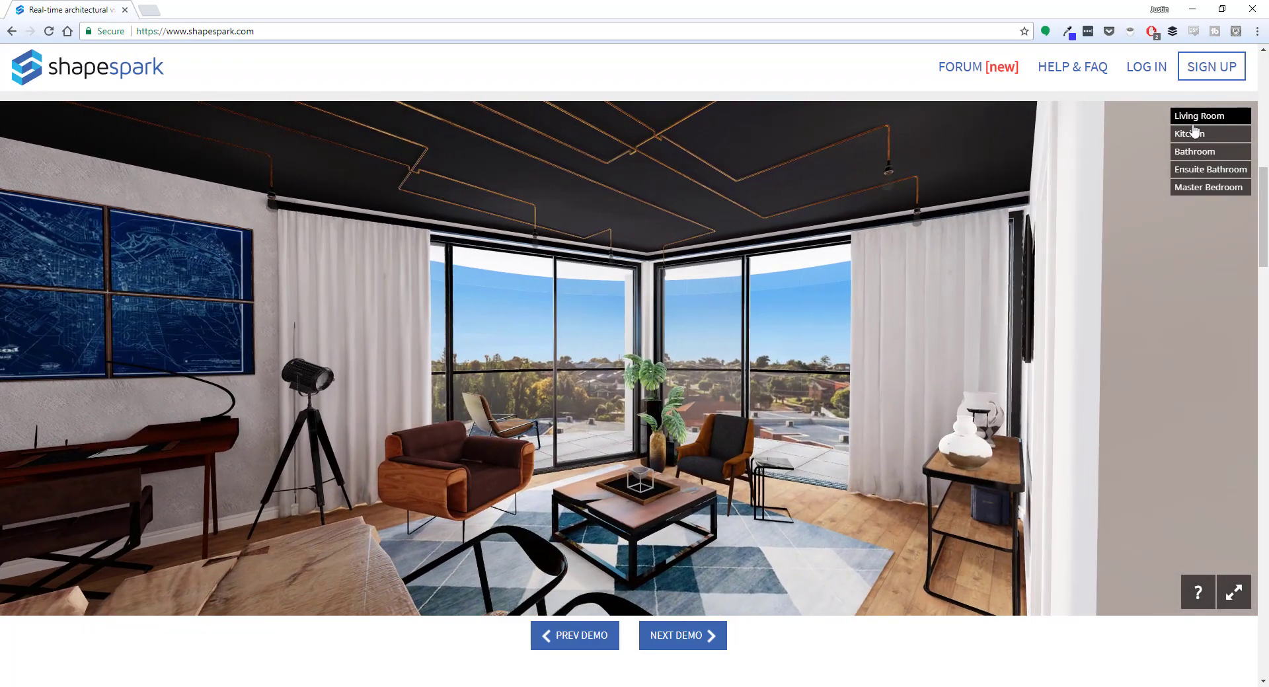
click(1192, 134)
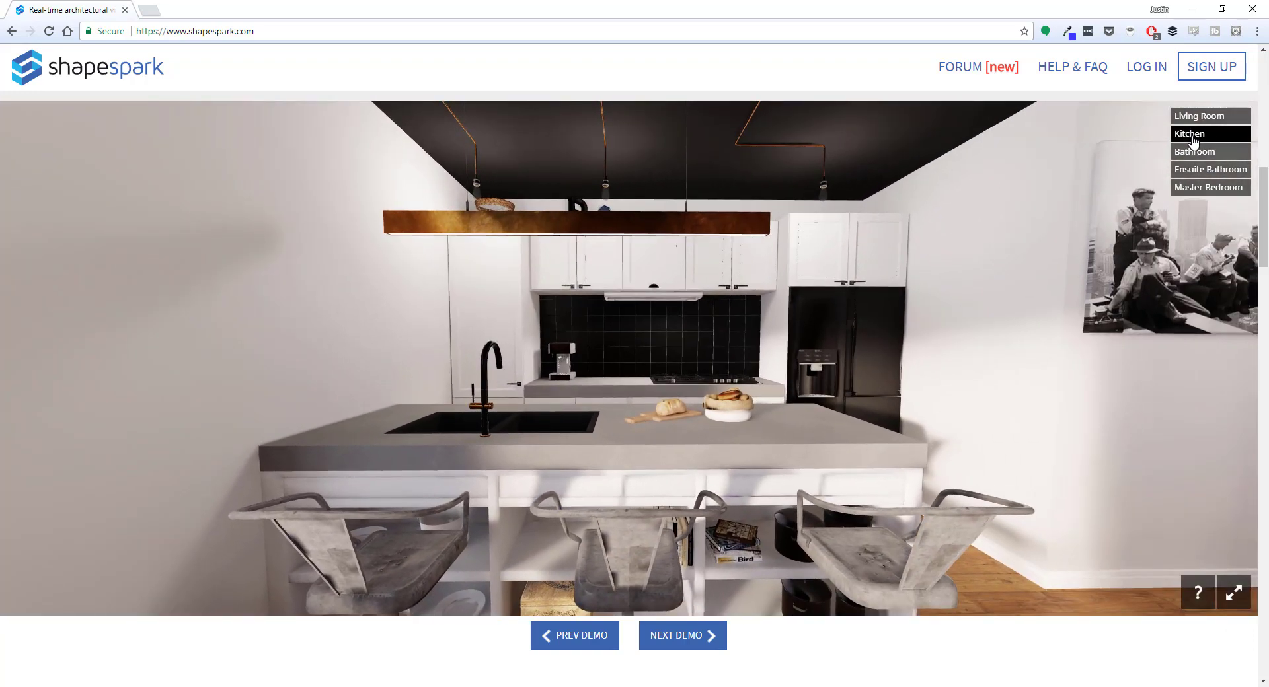
click(1193, 153)
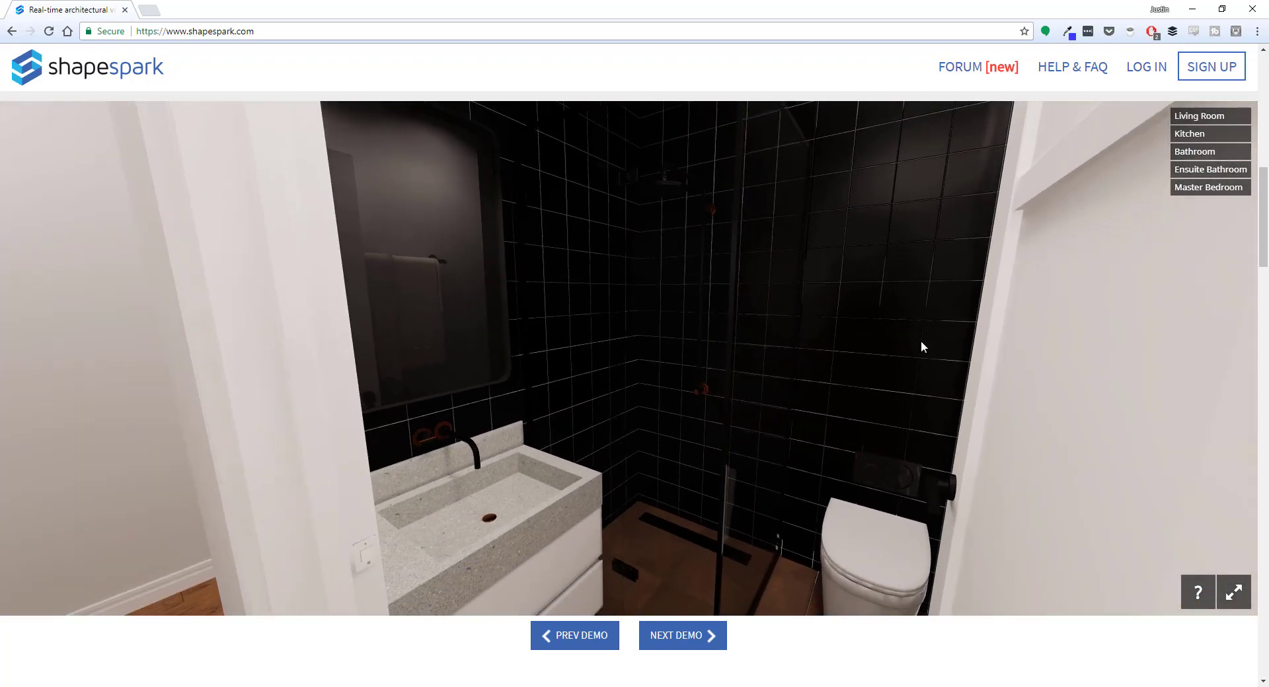
drag(921, 342, 569, 378)
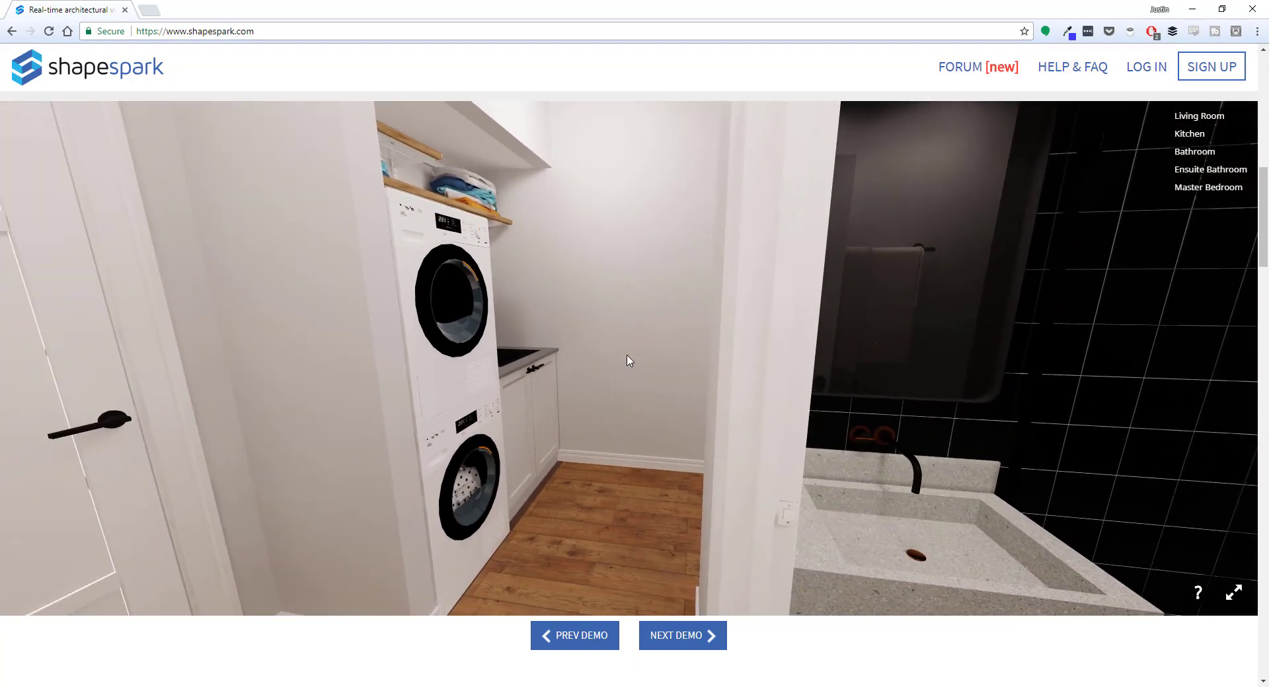
click(1196, 173)
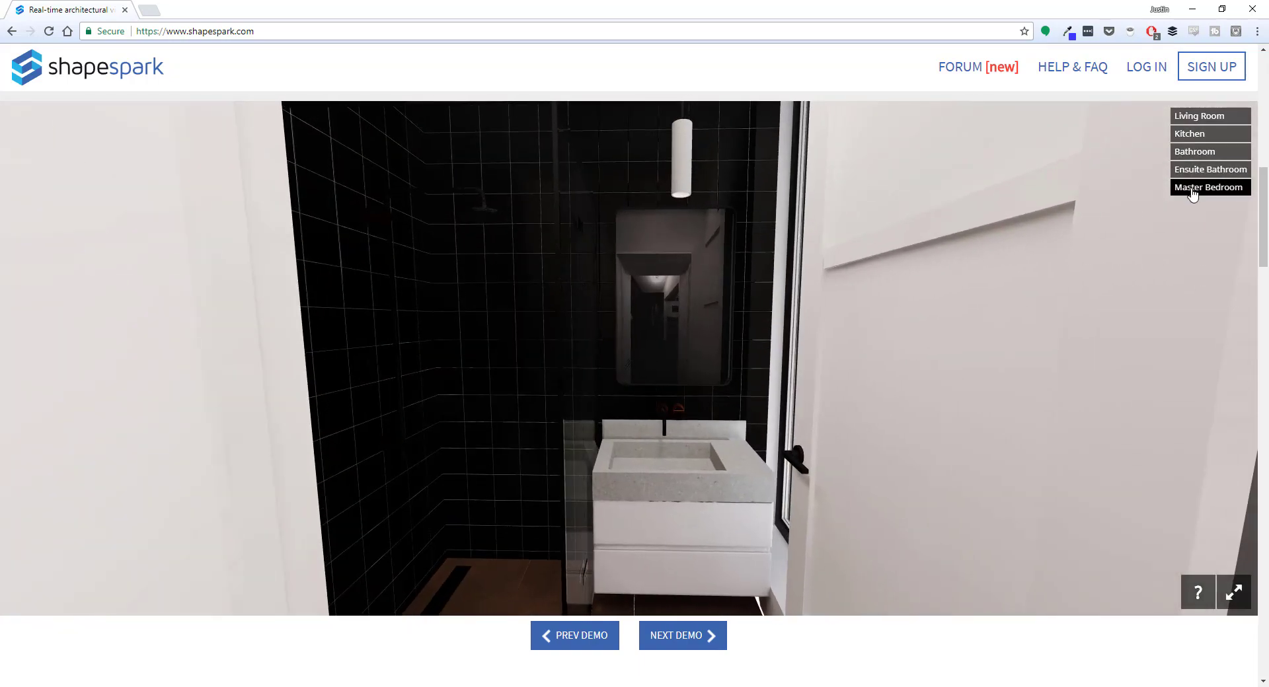
click(1192, 188)
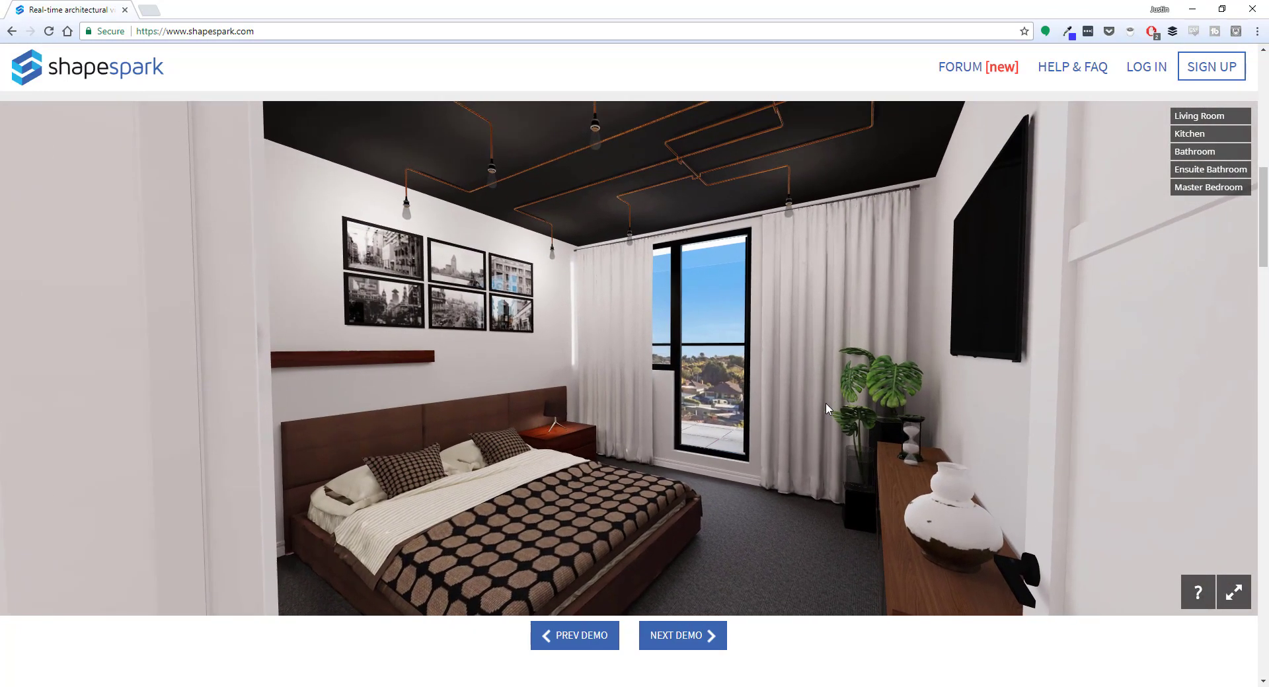
drag(826, 400, 815, 506)
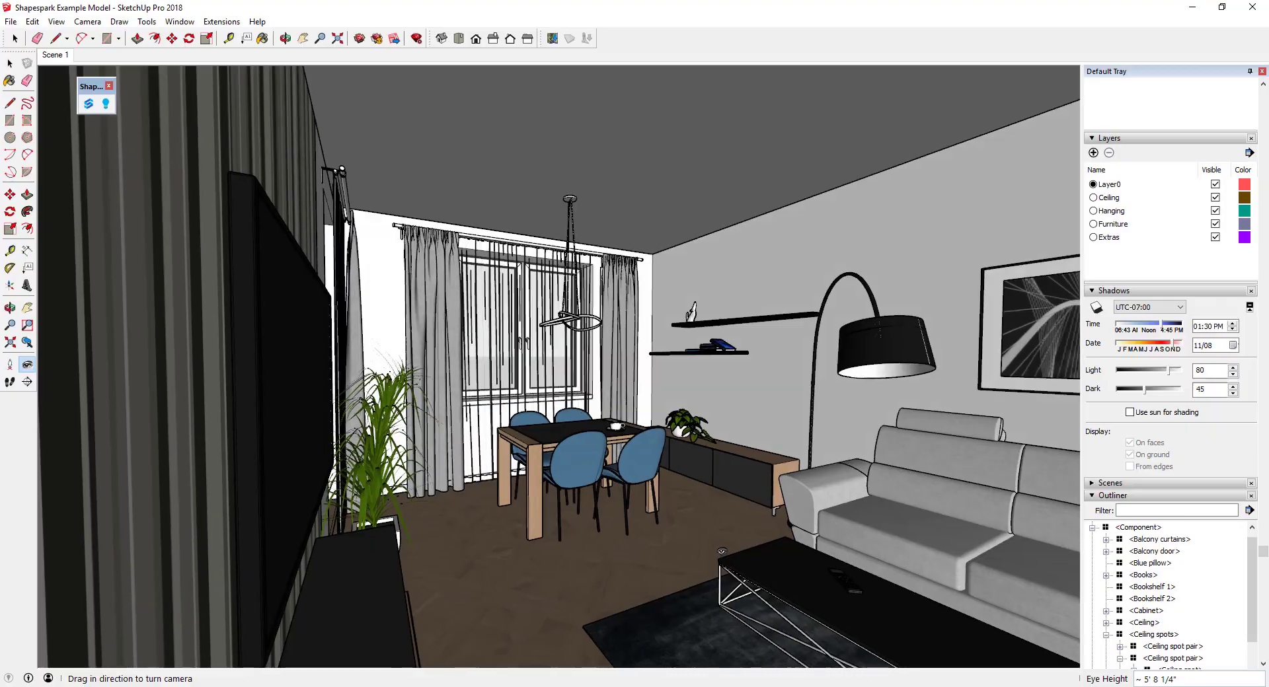
Step: Switch to SketchUp and export the living room model to Shapespark as a new scene with the sun included
mouse_move(722, 550)
mouse_down()
mouse_move(739, 654)
mouse_move(727, 649)
mouse_up()
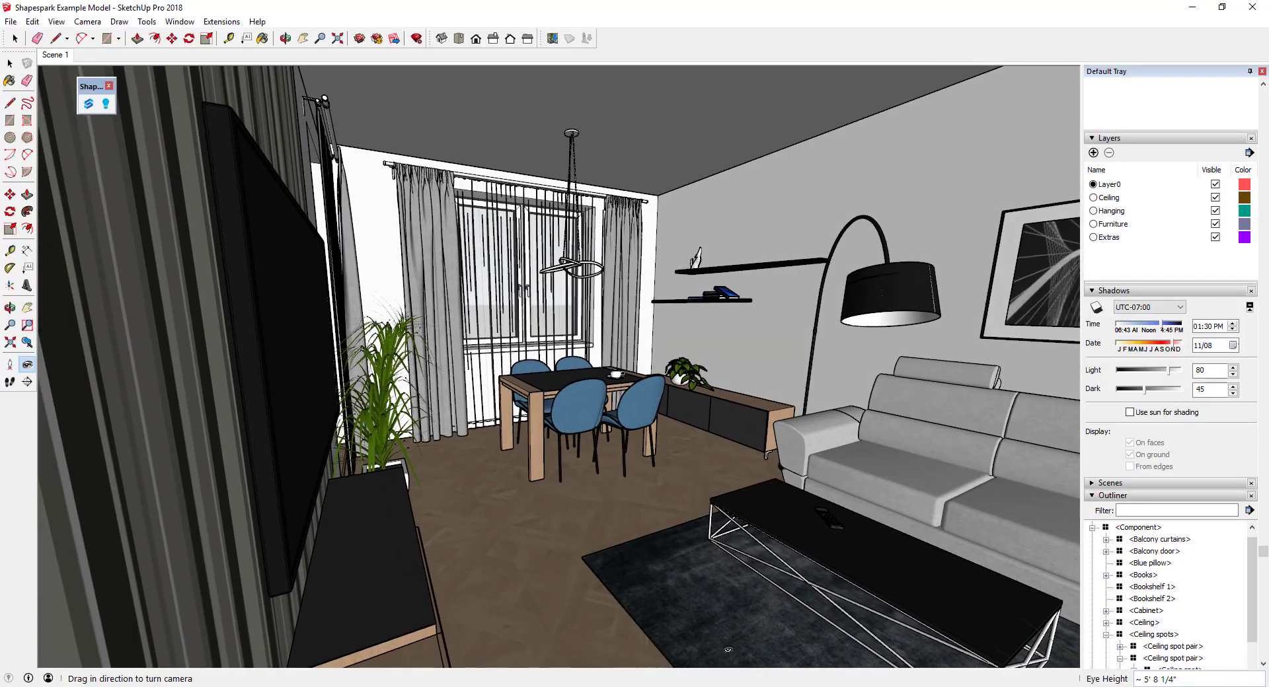
click(89, 105)
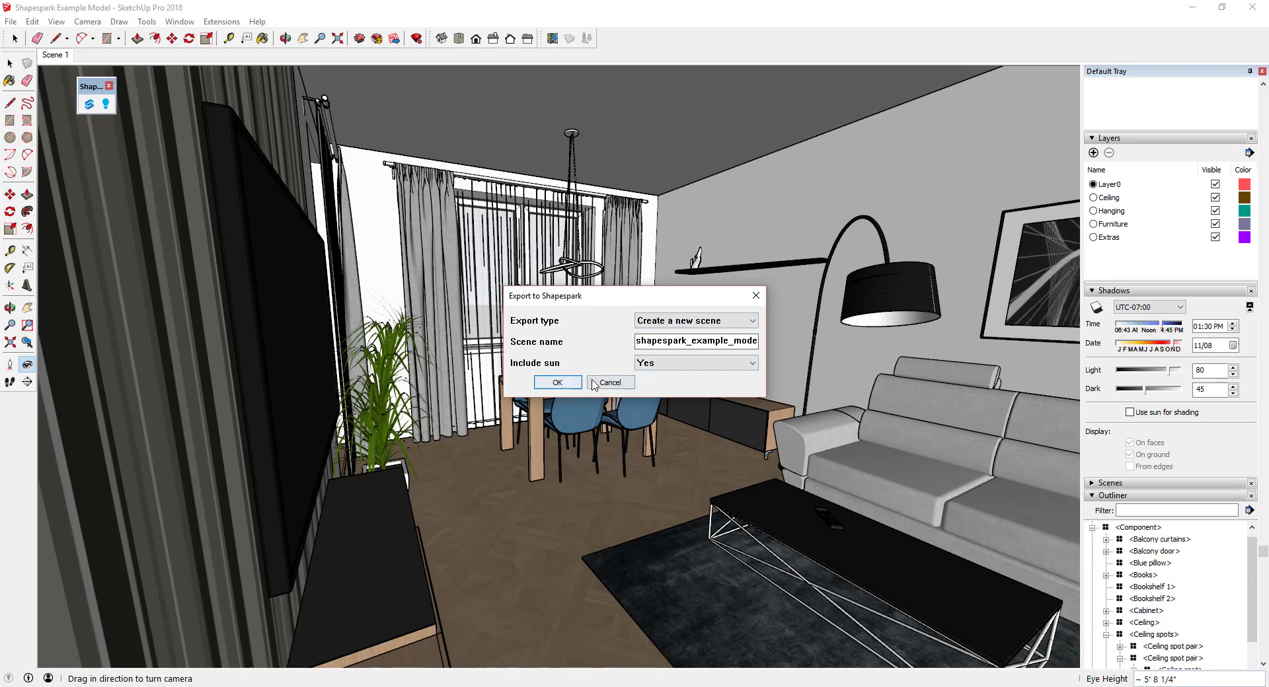
click(557, 384)
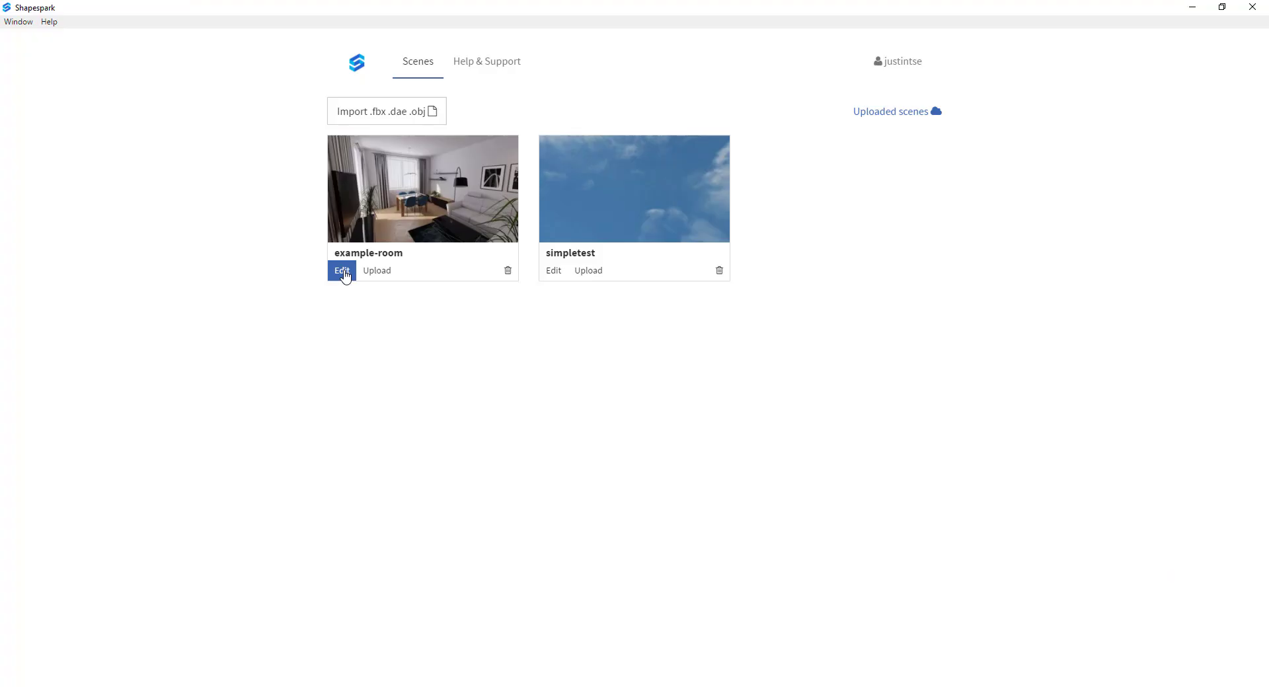
Step: Open the example-room scene for editing in Shapespark and review the settings of its sun and spot lights
click(345, 273)
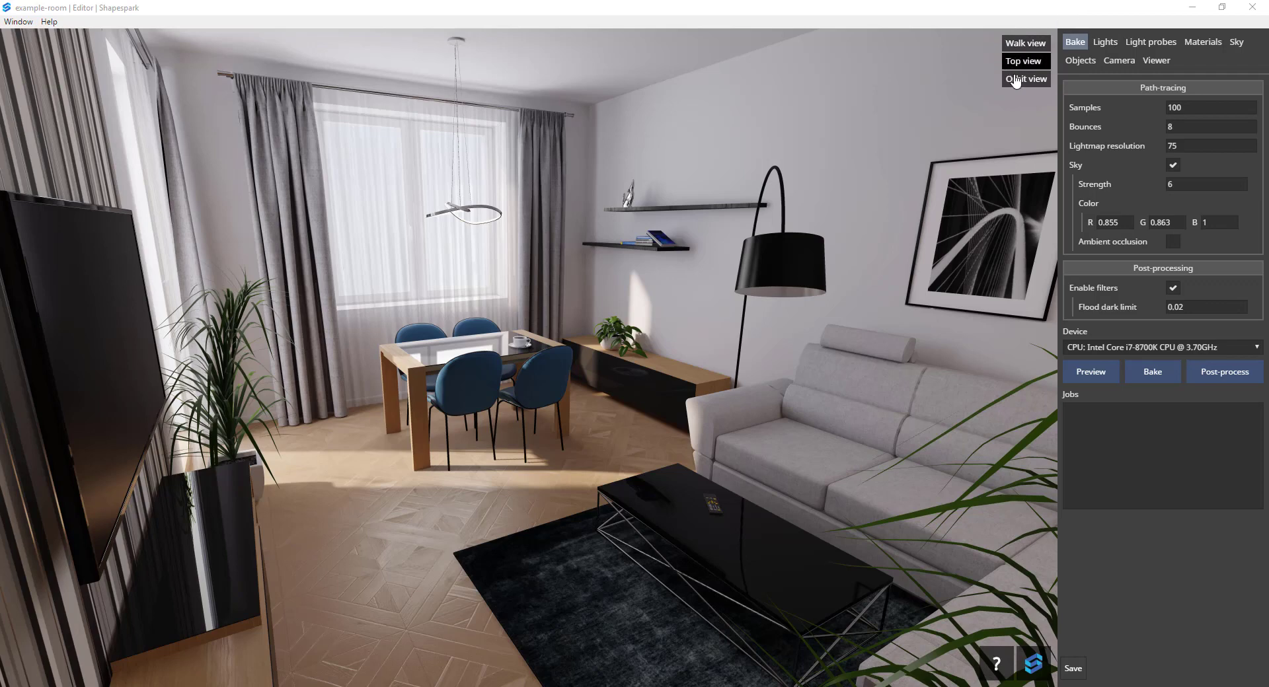
click(1102, 44)
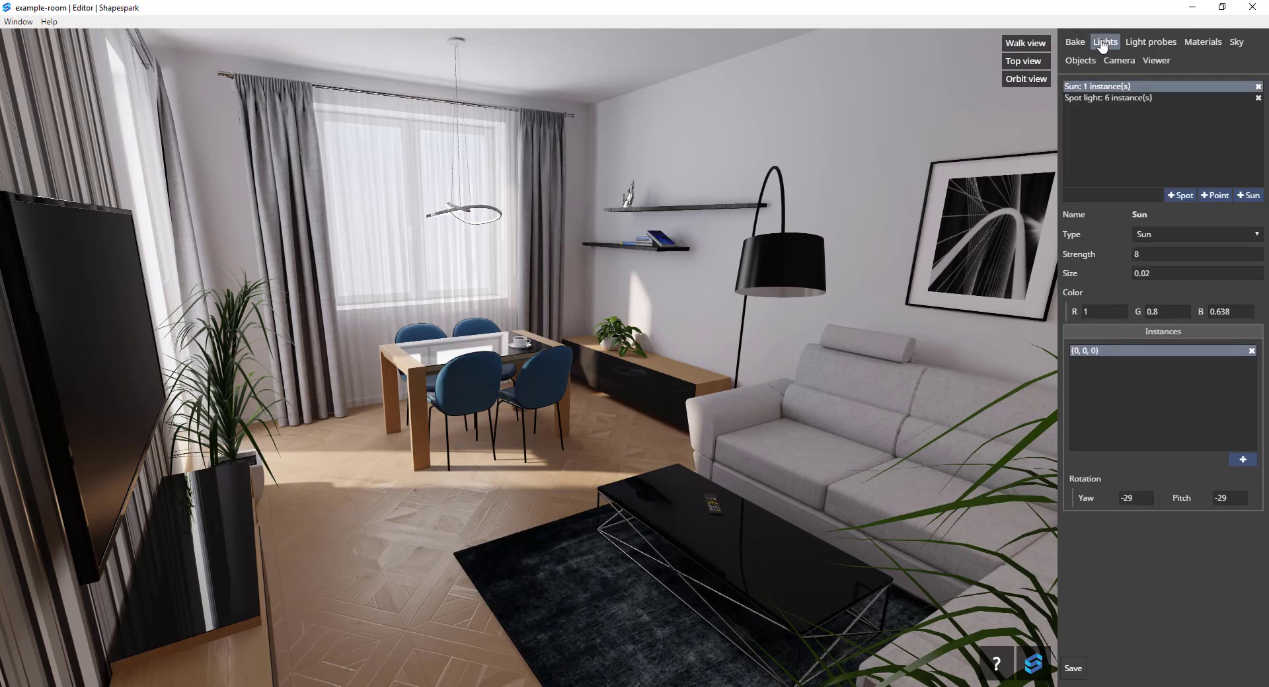
click(1106, 98)
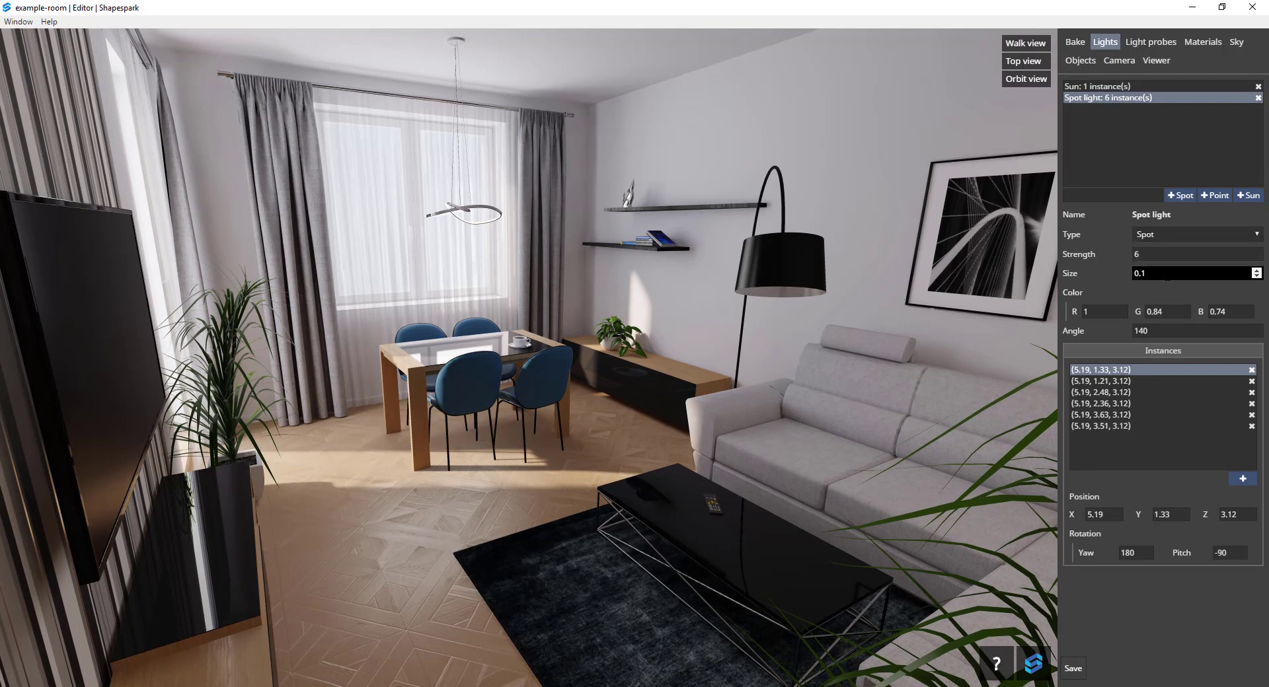
Step: Examine the room's light probe, including its position and bounding box
click(1142, 44)
scroll(701, 406, down, 10)
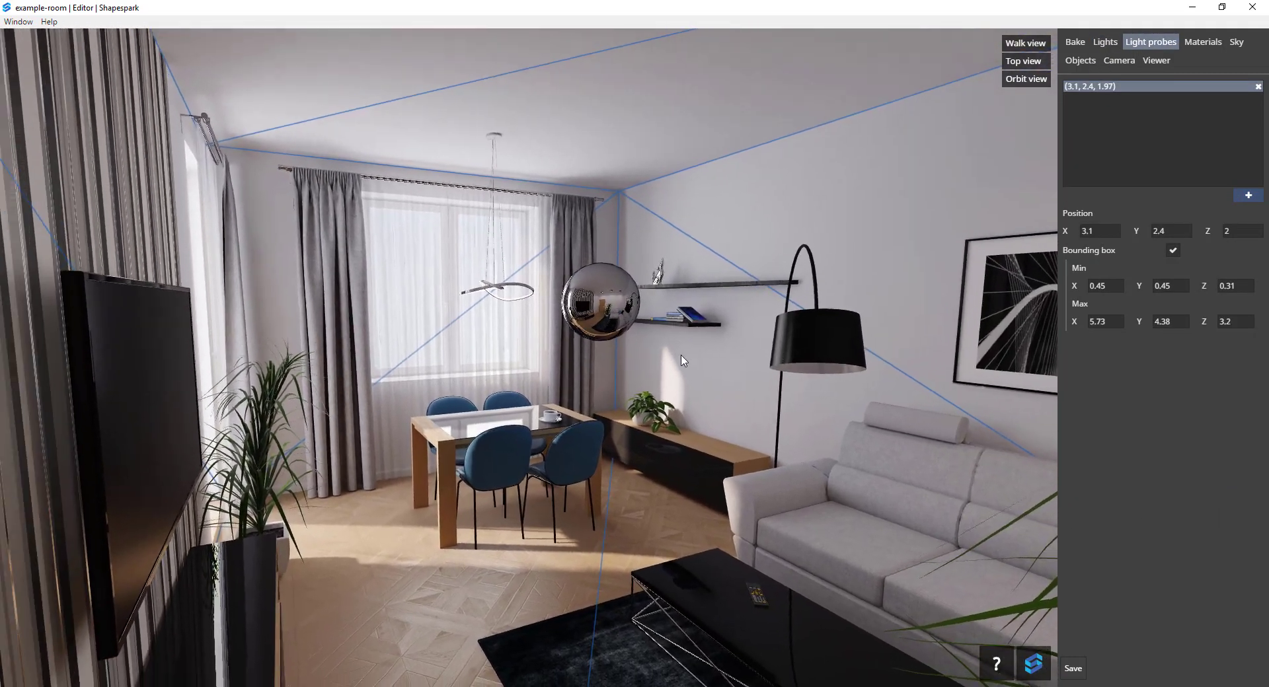
drag(683, 360, 603, 281)
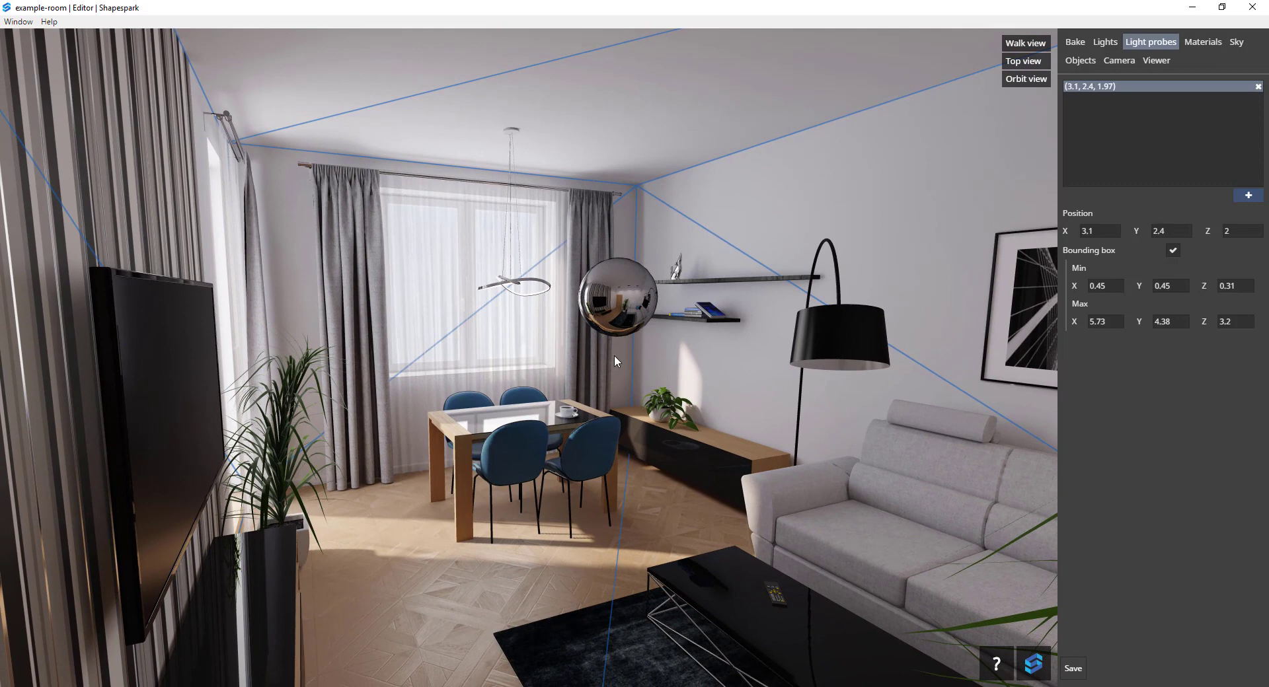
Step: Inspect the material settings of the floor lamp, the low cabinet's glass and the rug
click(1195, 50)
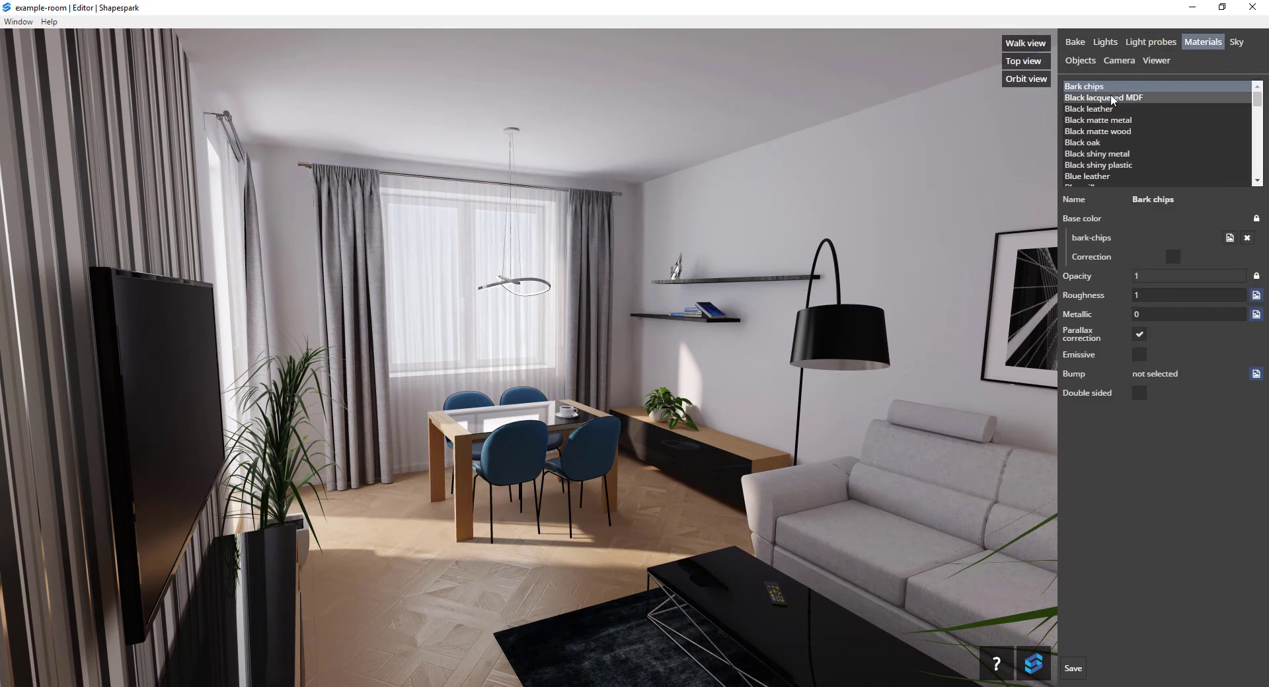
click(859, 537)
click(838, 330)
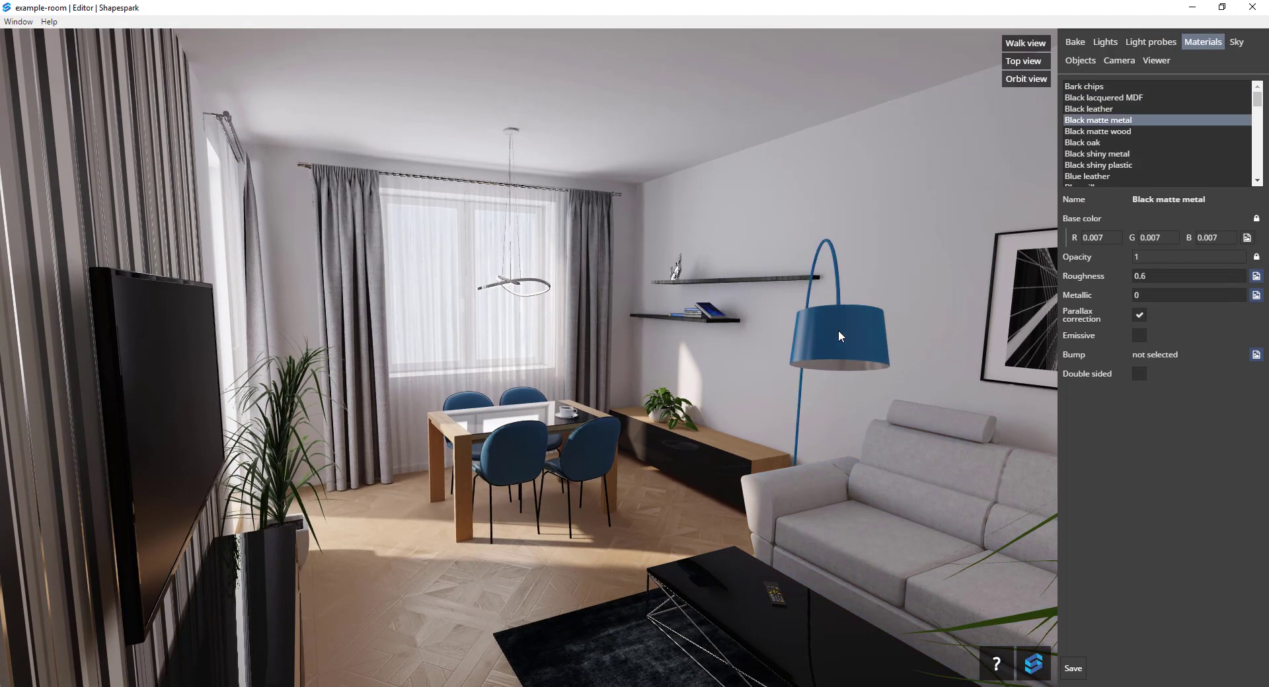
click(549, 423)
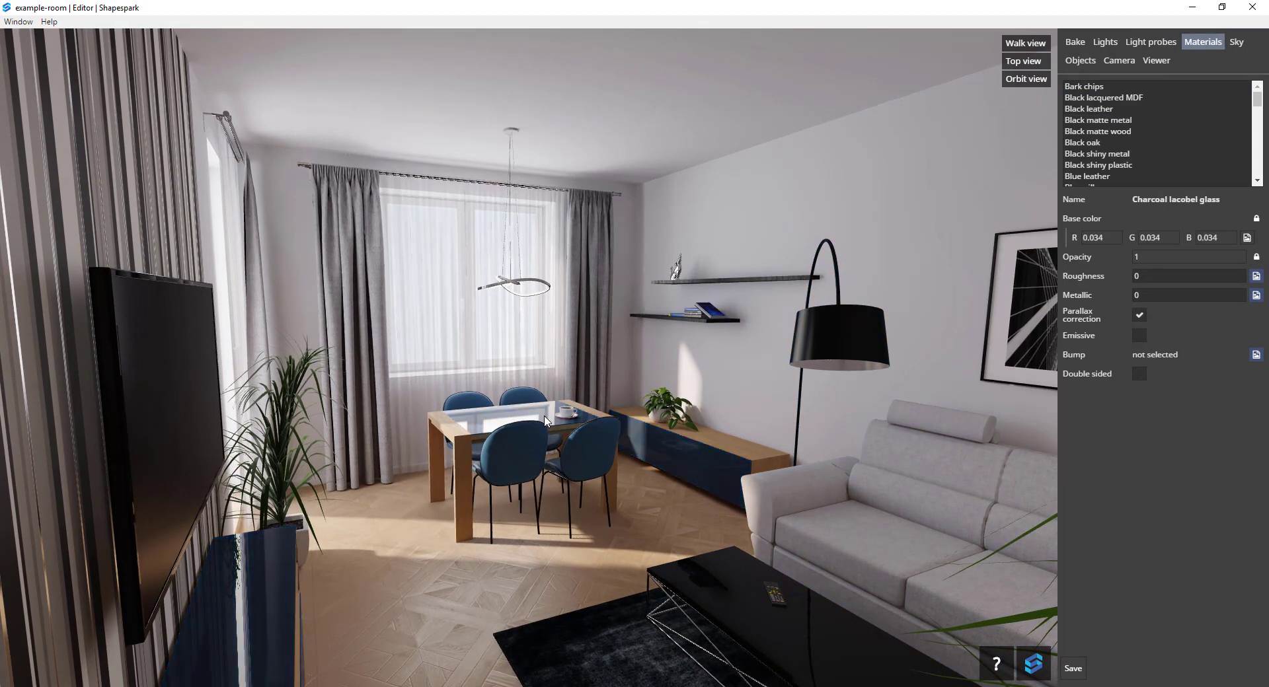
click(700, 454)
click(605, 640)
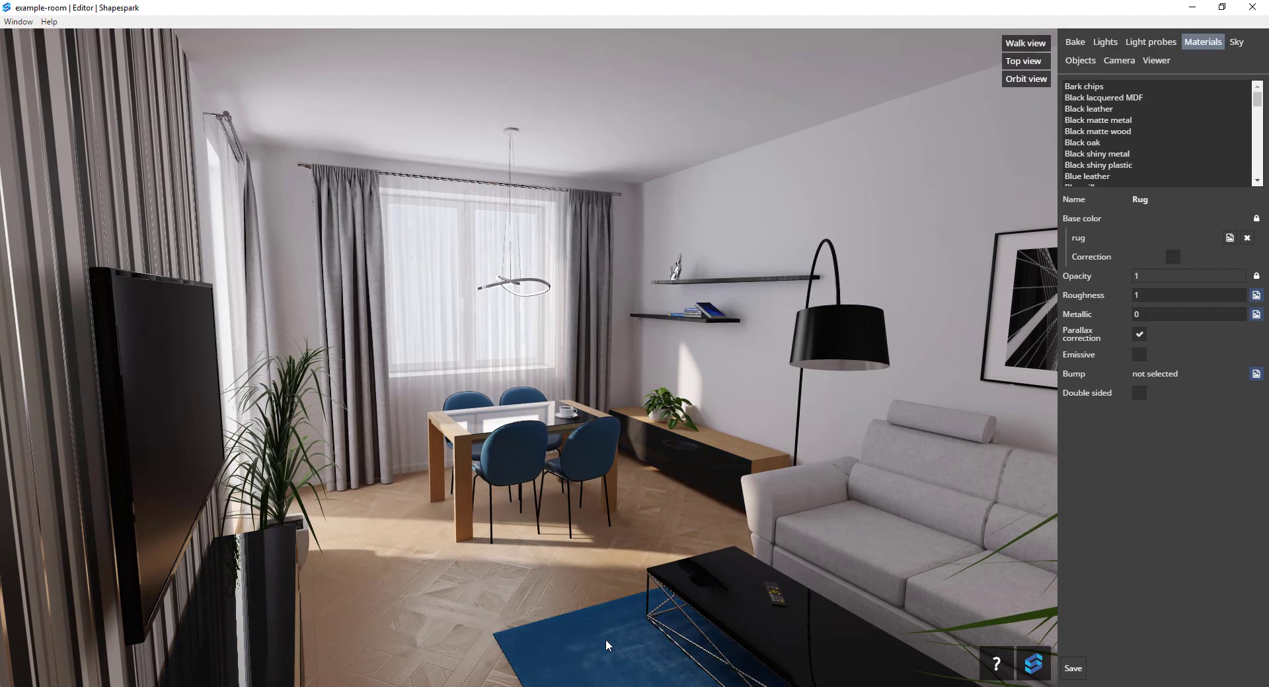
Step: Try a roughness of 0.8 on the dining chairs' Blue leather material and finally set it to 0.5
click(497, 442)
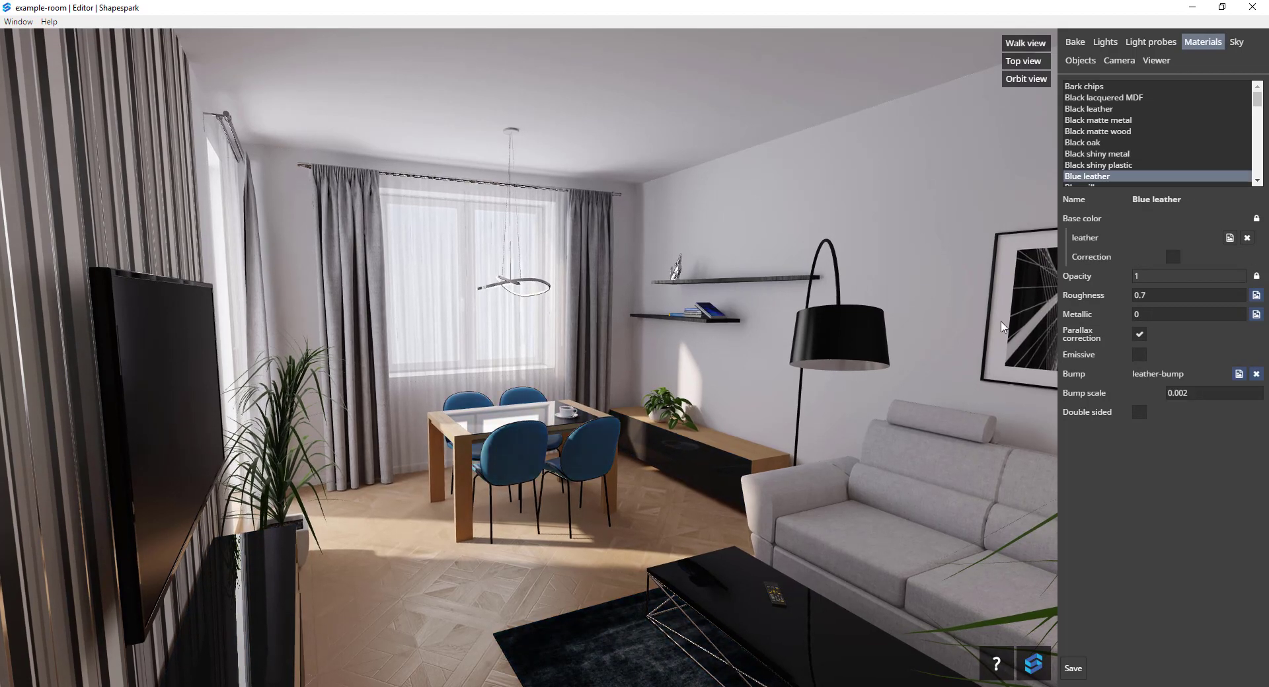
click(1186, 294)
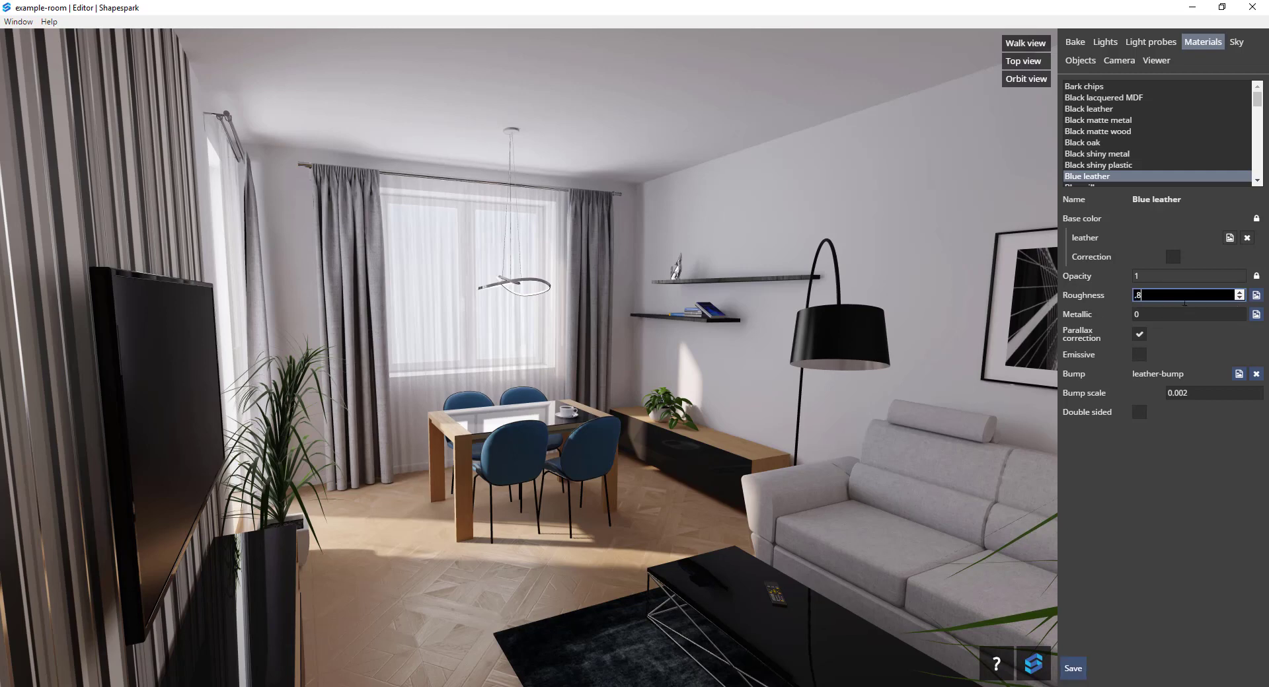
drag(1050, 303, 1017, 303)
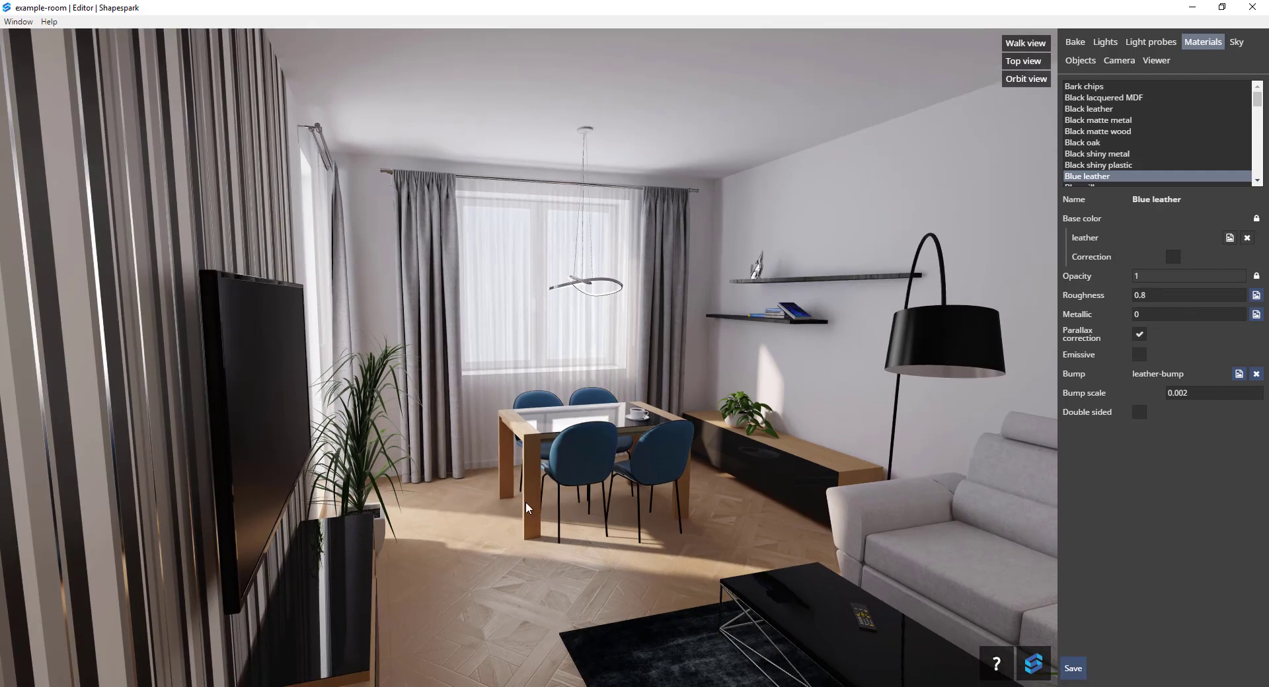
click(554, 484)
double_click(1154, 298)
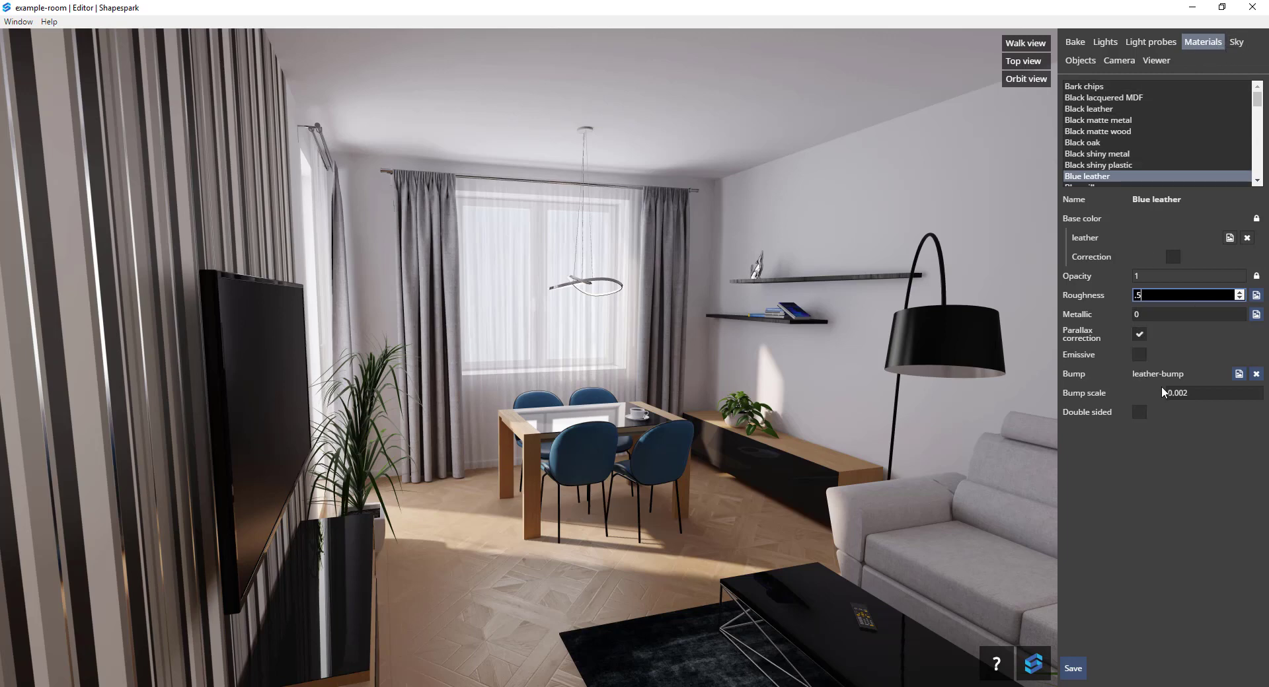
Step: Check the sky texture setting and inspect the object details of the window curtain, coyote figurine, upper bookshelf and floor lamp
click(1236, 44)
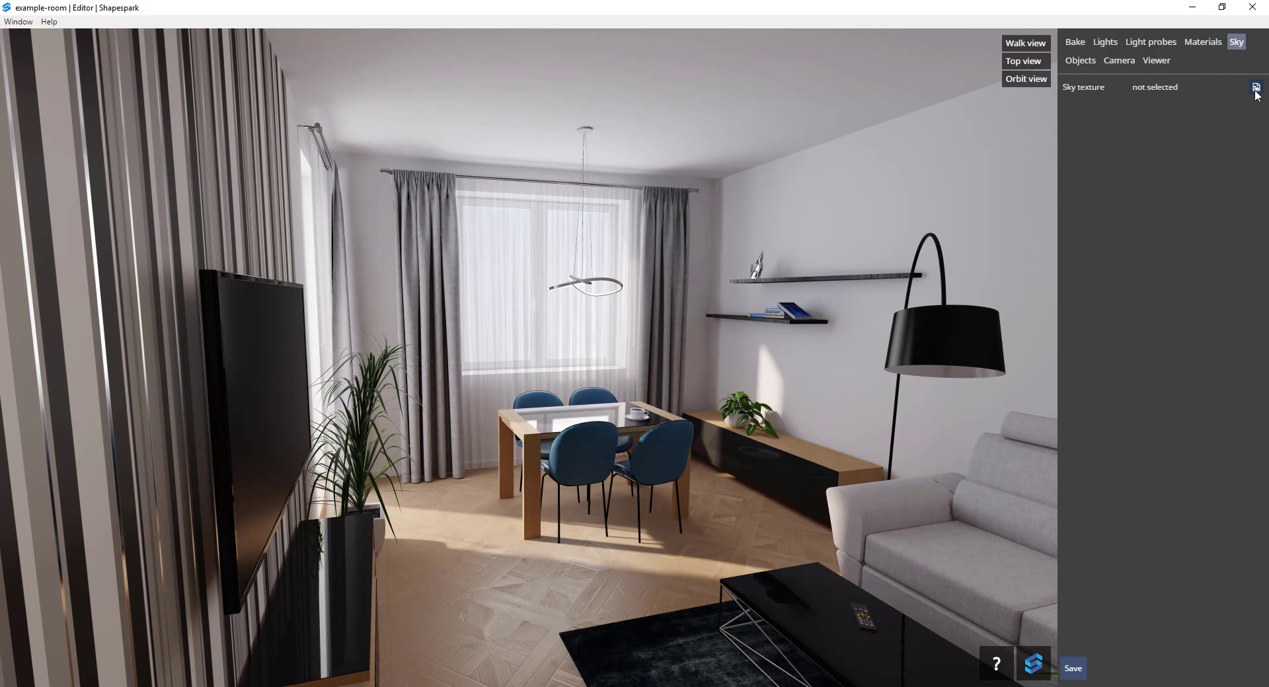
click(1080, 61)
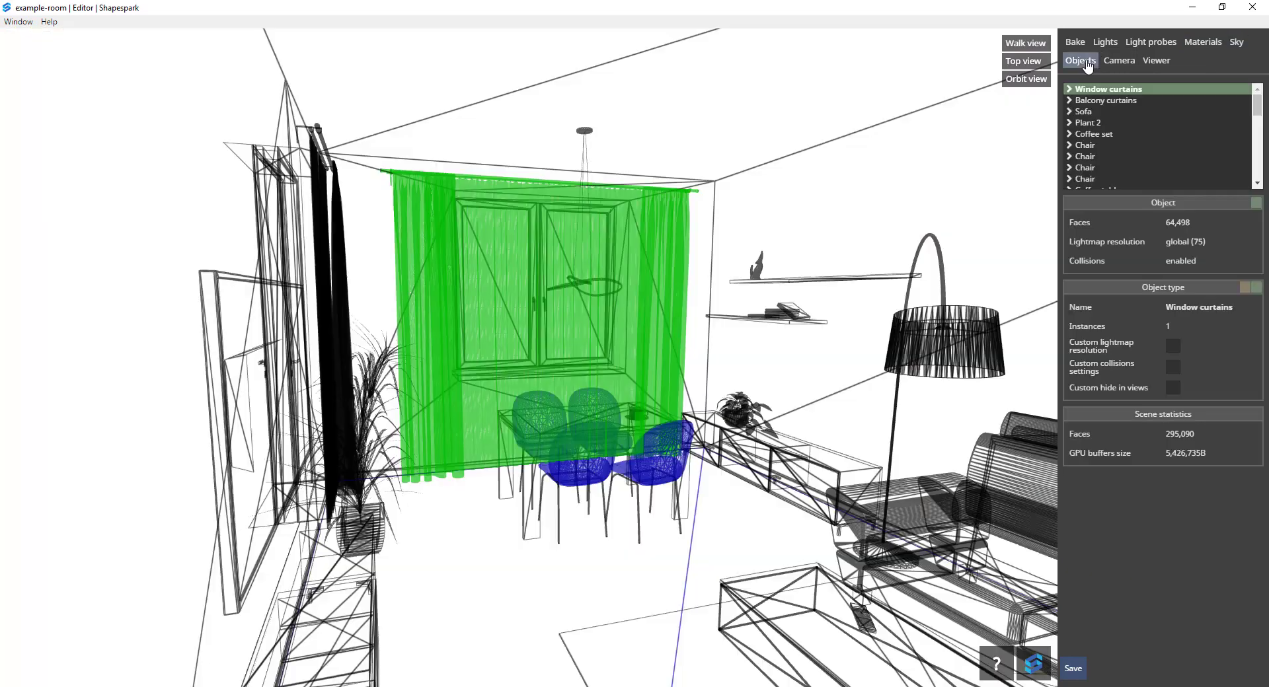
double_click(658, 320)
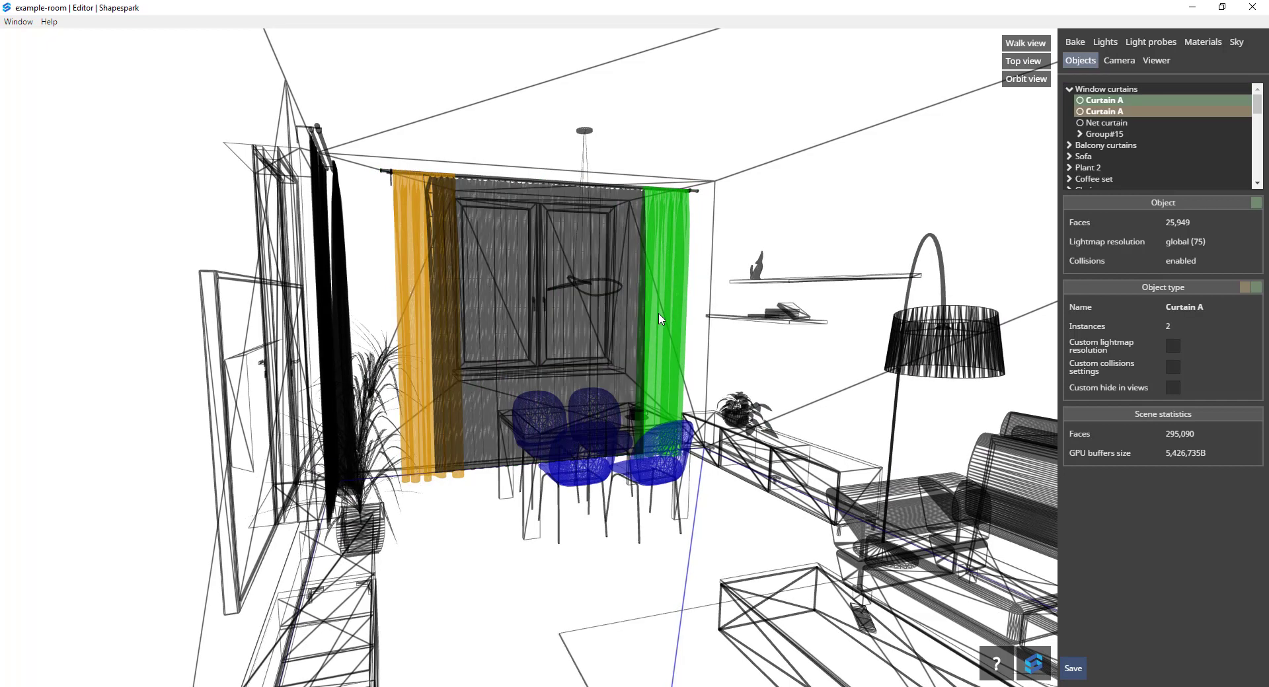
click(759, 268)
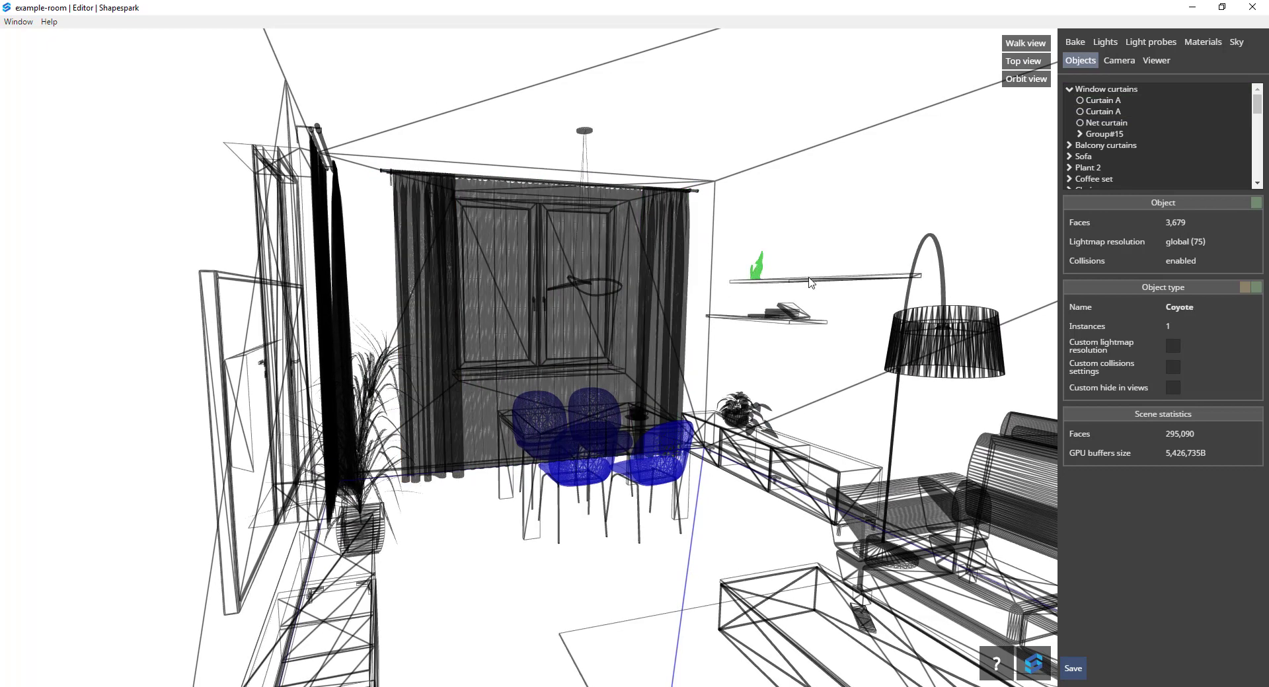
click(846, 280)
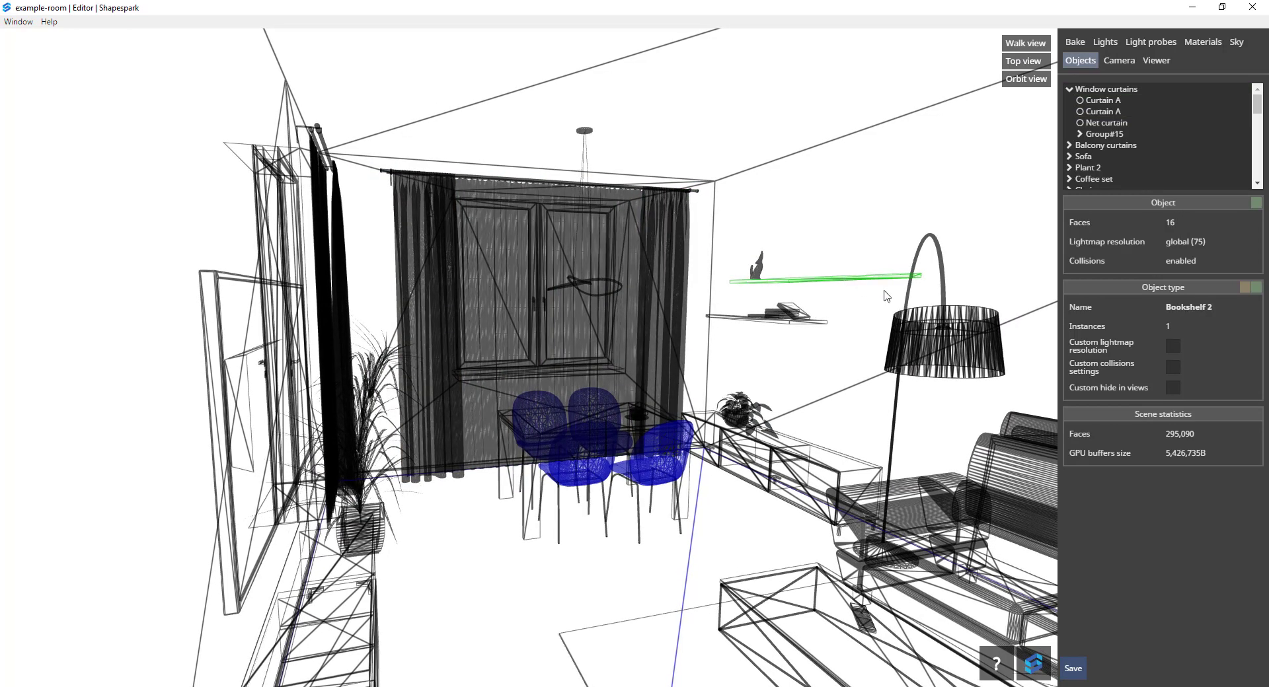
click(938, 329)
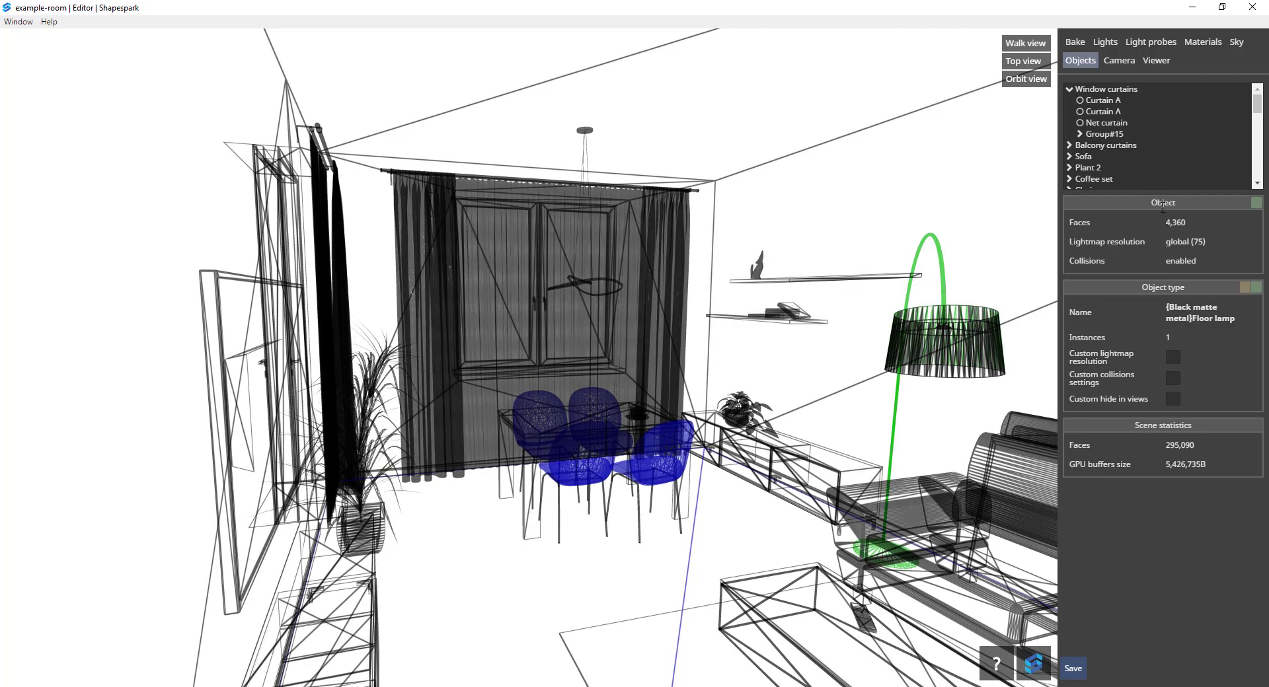
Step: Set the camera's exposure to 0.7, try a gamma of 0.8 and set the gamma back to 1
click(1116, 65)
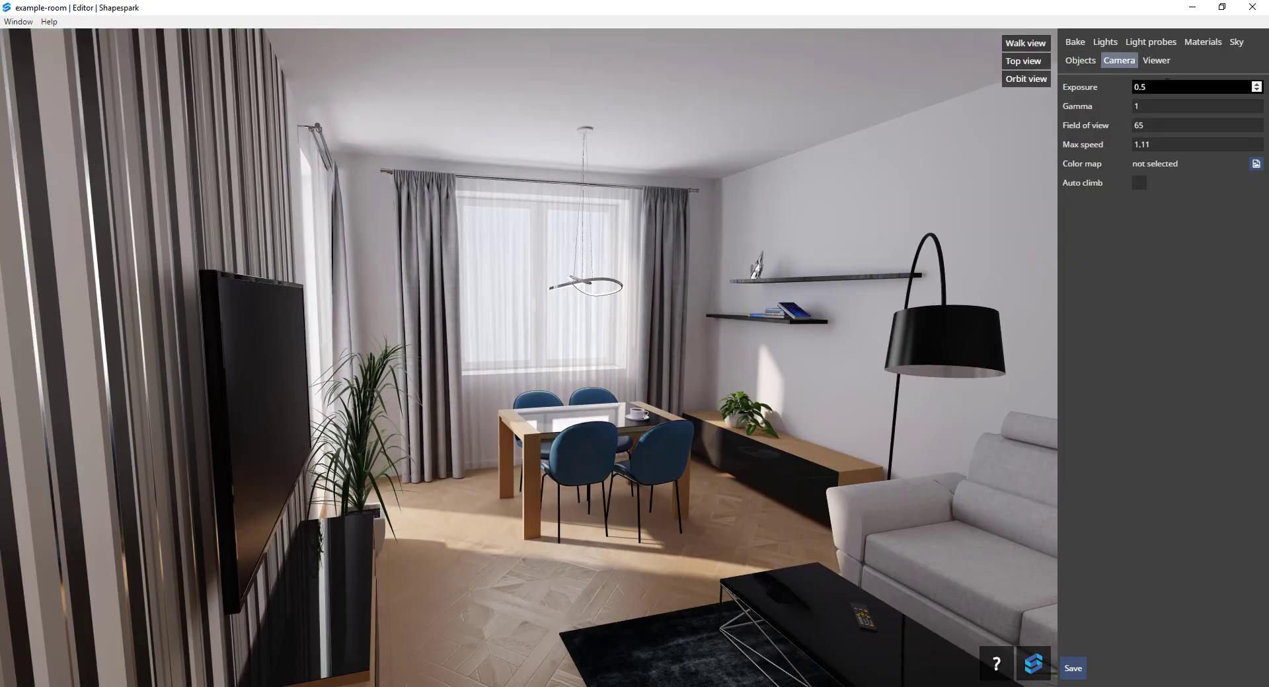
text(.7)
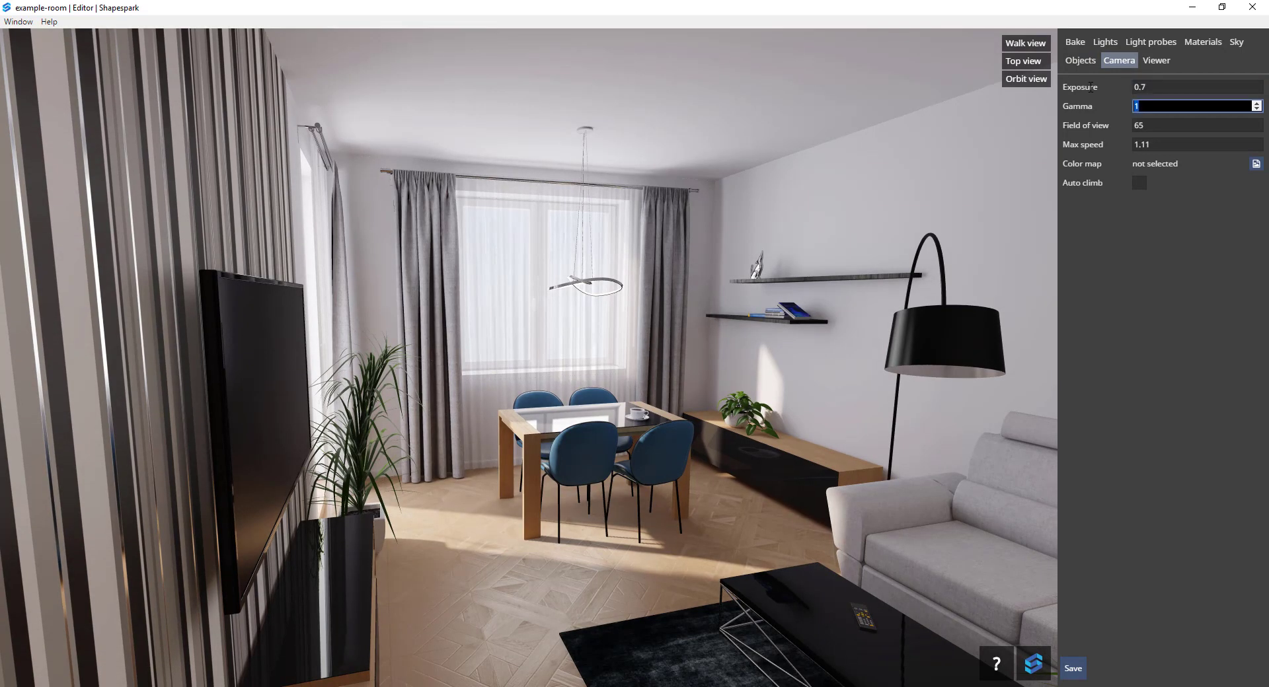
text(.8)
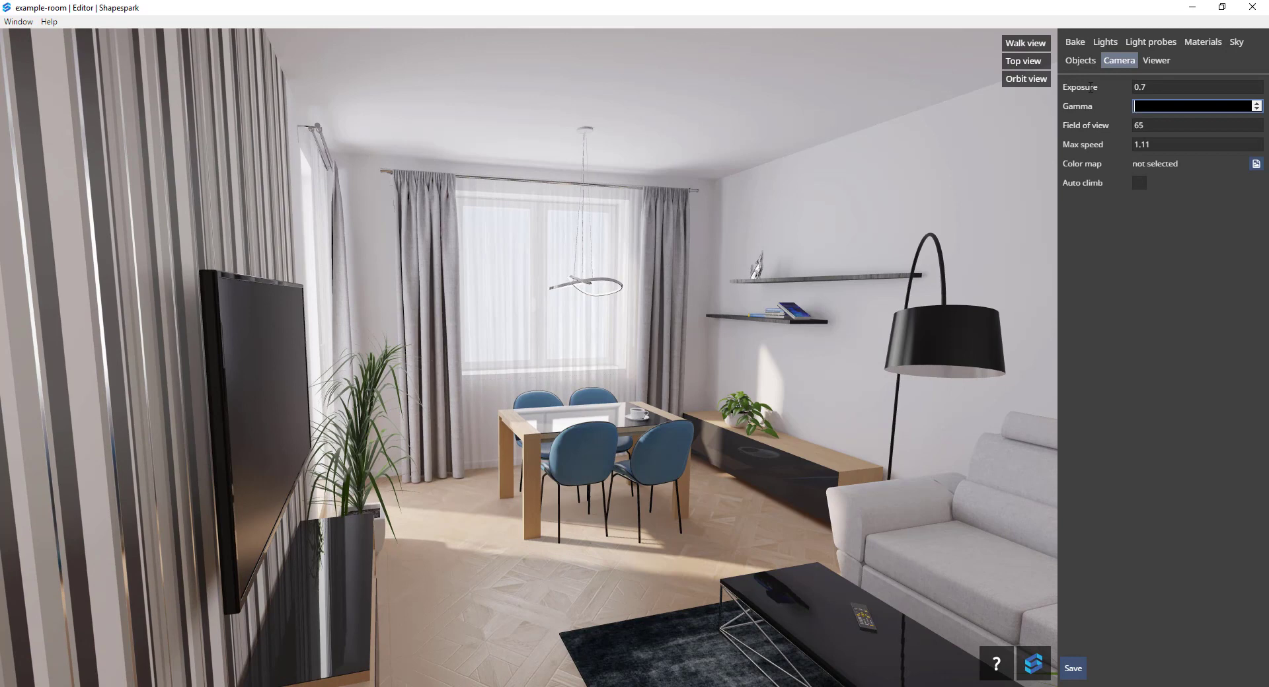
text(1)
key(Tab)
Step: Set the camera's field of view to 70, trying values between 69 and 72 before returning to 70
text(70)
key(Tab)
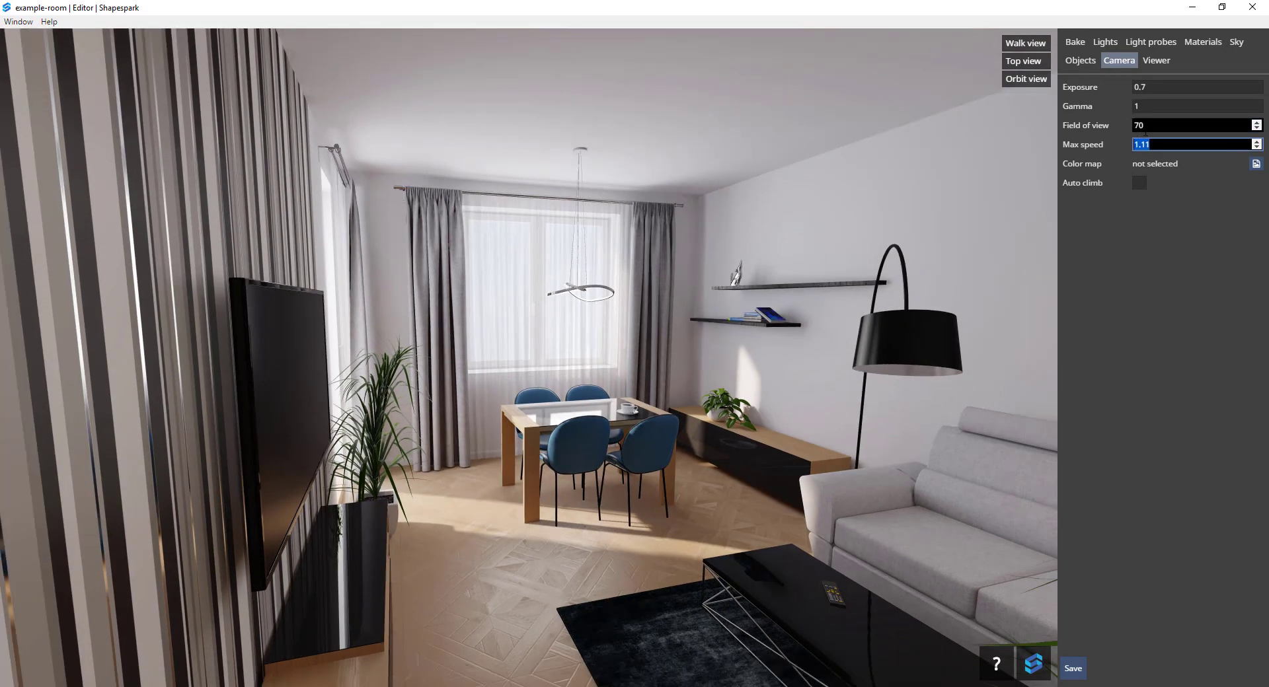
click(1255, 123)
click(1255, 124)
click(1256, 127)
click(1256, 127)
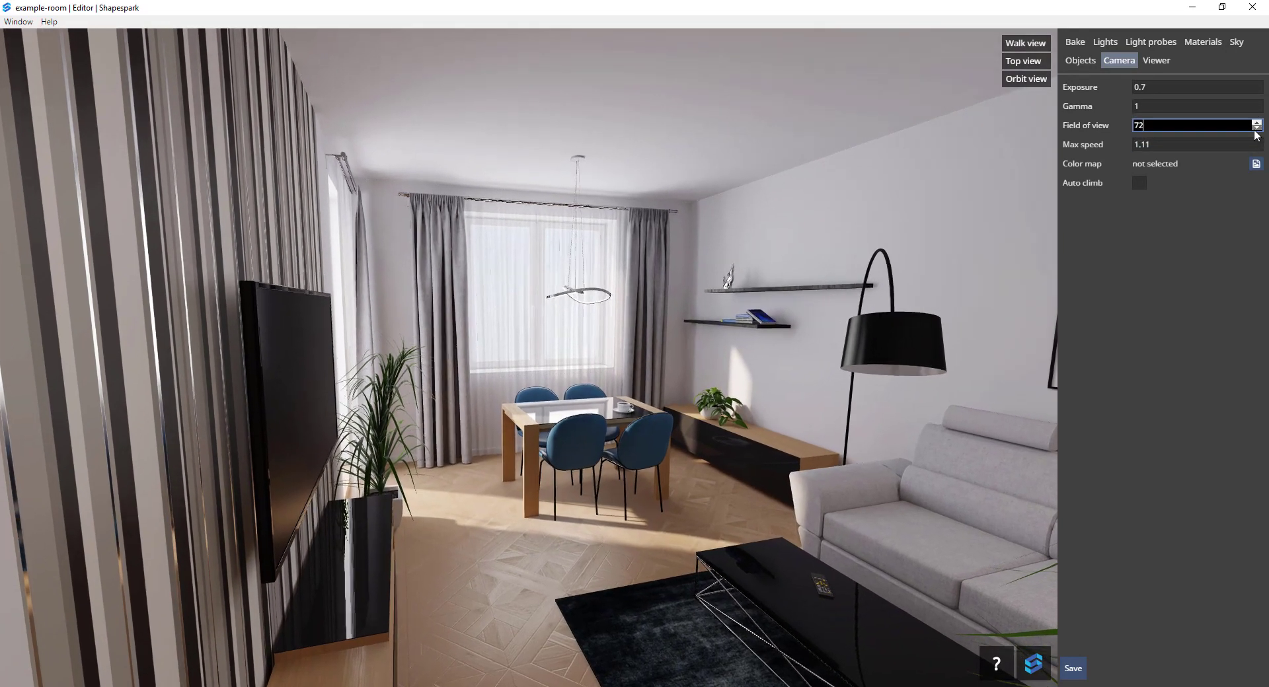
click(1256, 127)
click(1256, 128)
click(1256, 127)
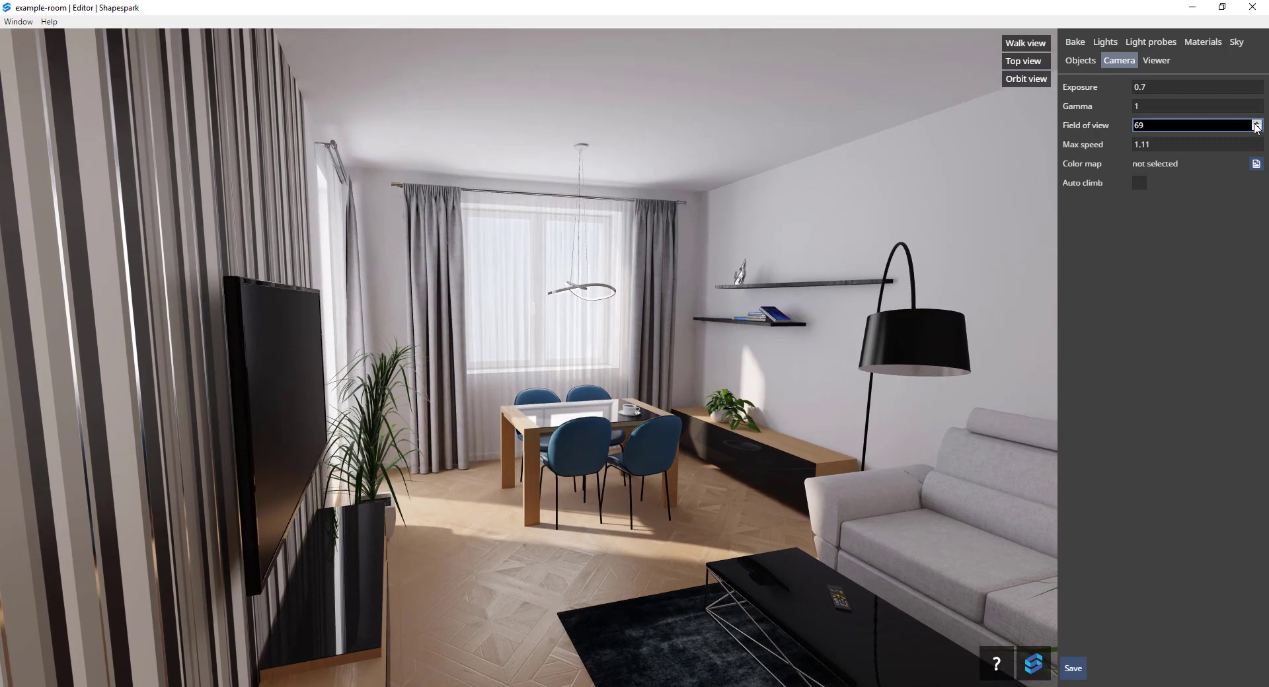
click(1256, 124)
Step: Render a path-traced preview of the example room, close it and start baking the room's lighting
click(1156, 61)
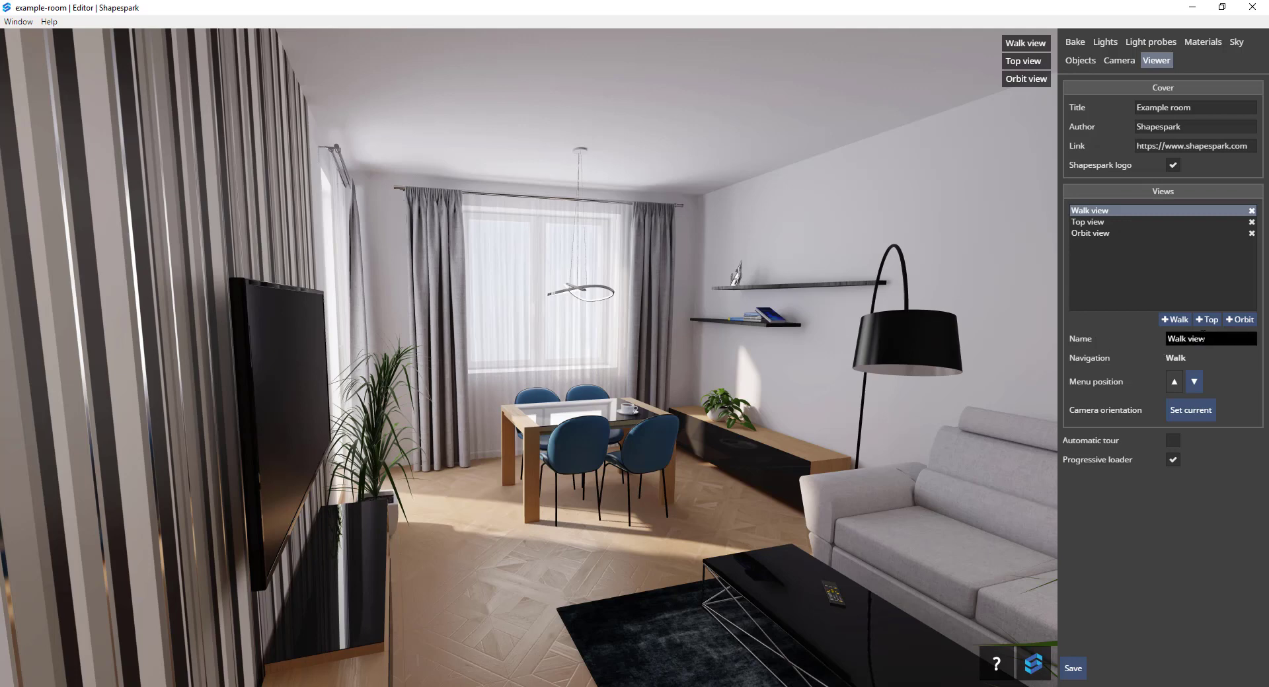
click(1074, 41)
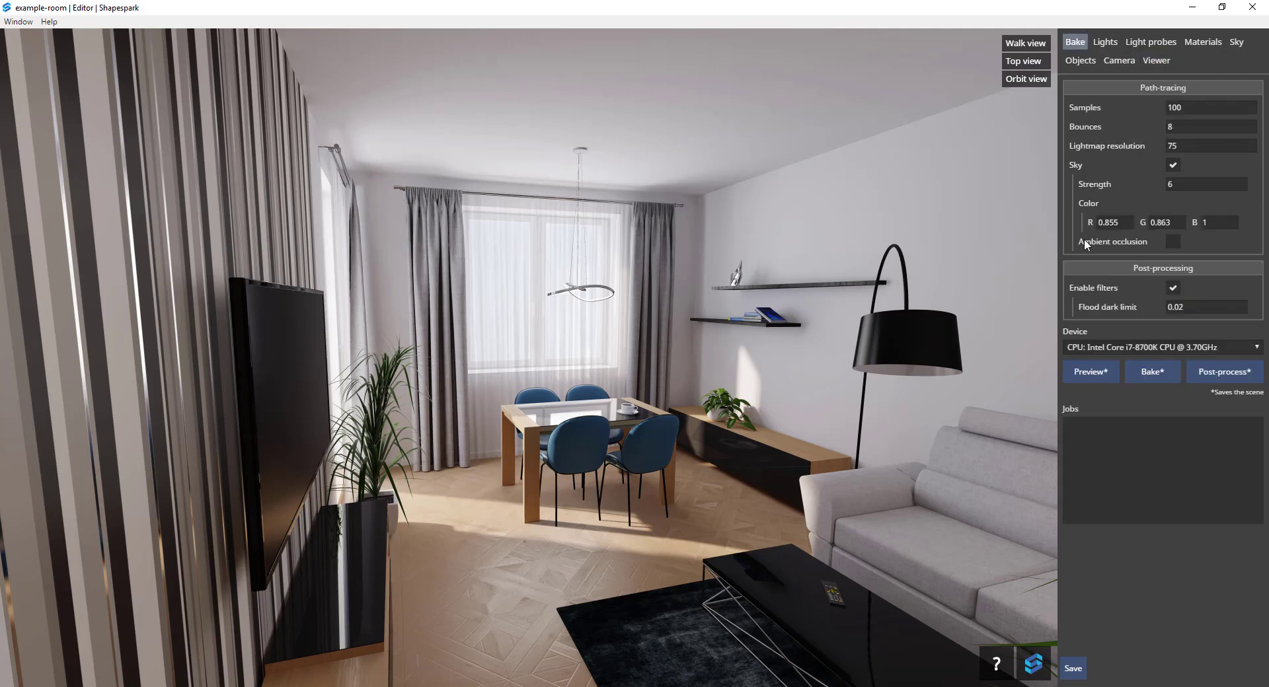
click(1090, 371)
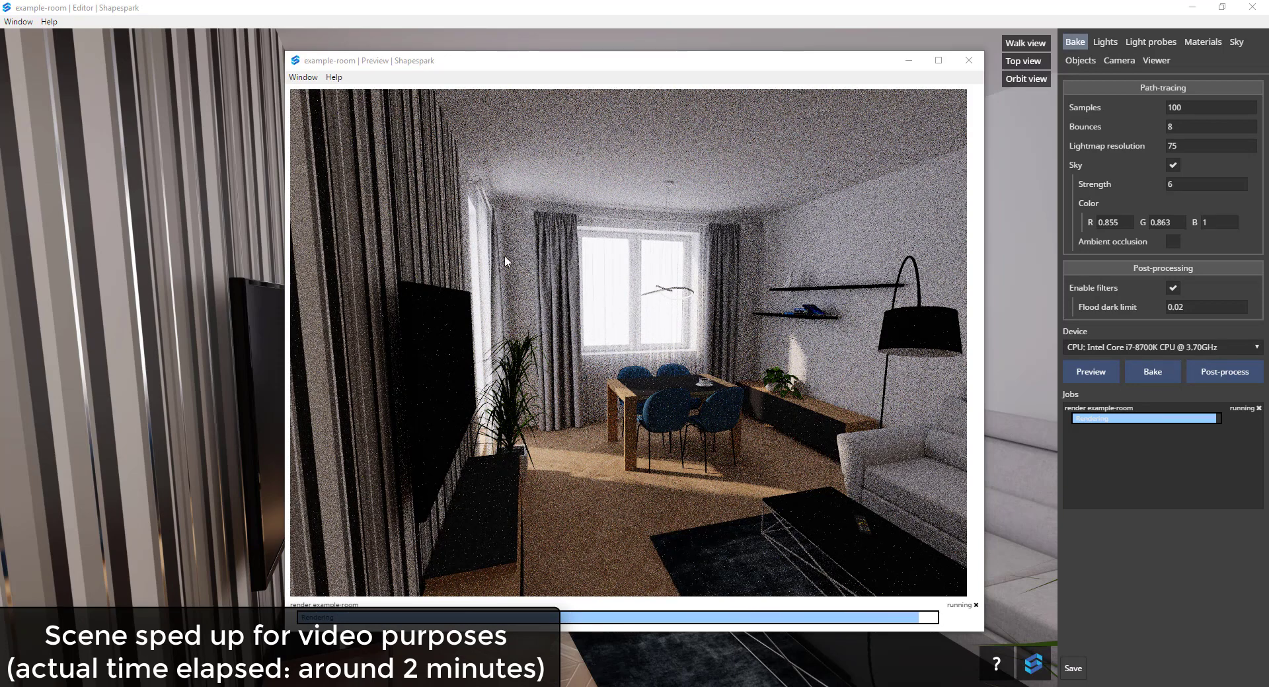
click(969, 60)
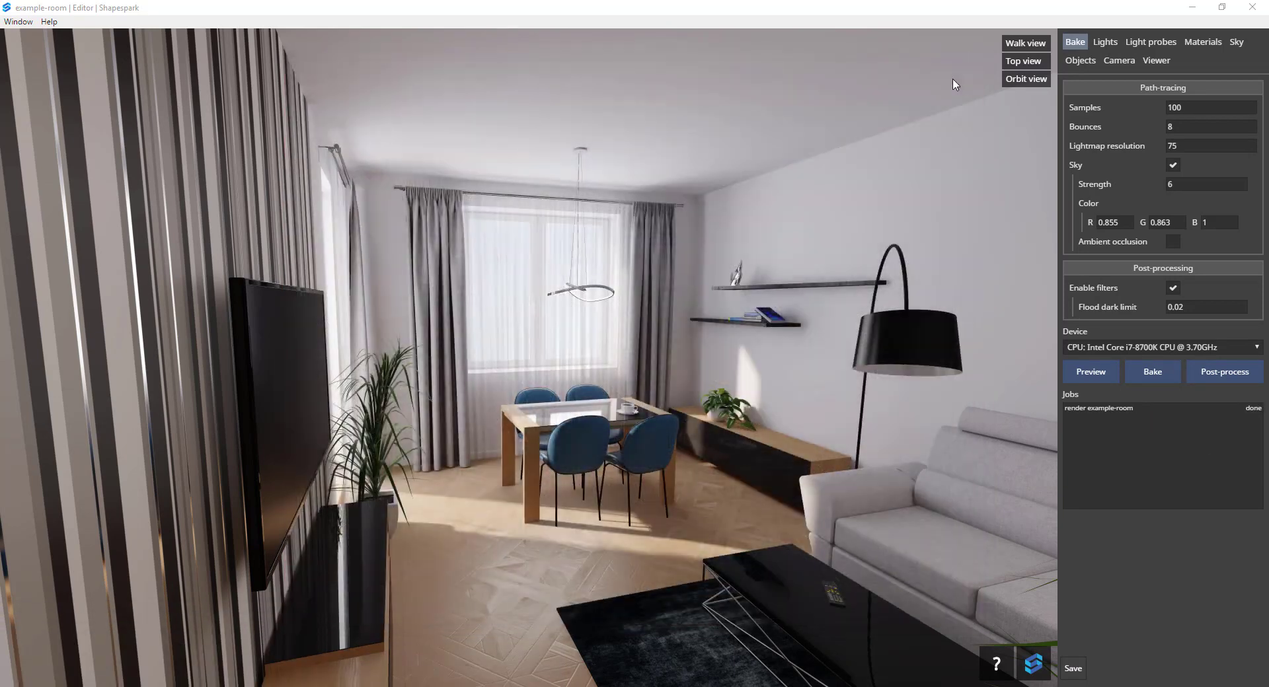
click(1159, 374)
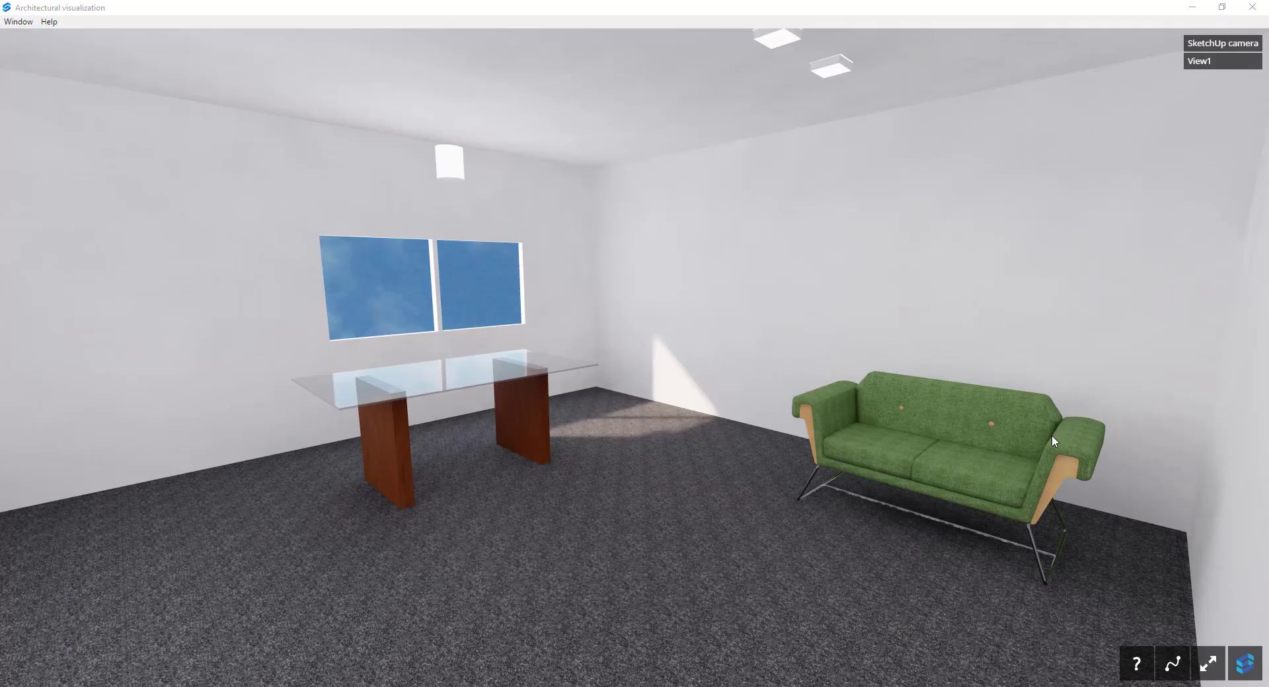
Step: Look around the baked architectural visualization room with the glass table and green sofa
drag(1052, 435, 1080, 487)
click(1081, 488)
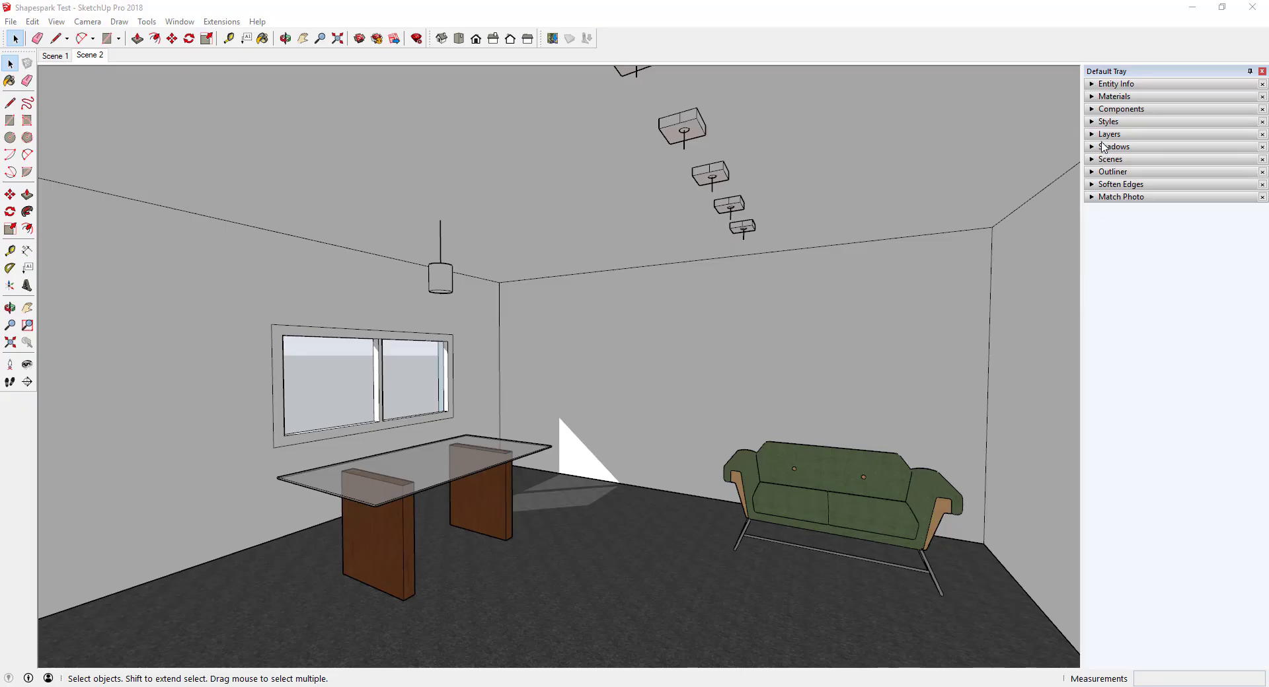
Step: In SketchUp, sample the window glass and set the Translucent Glass Blue material's opacity to 5
click(1092, 97)
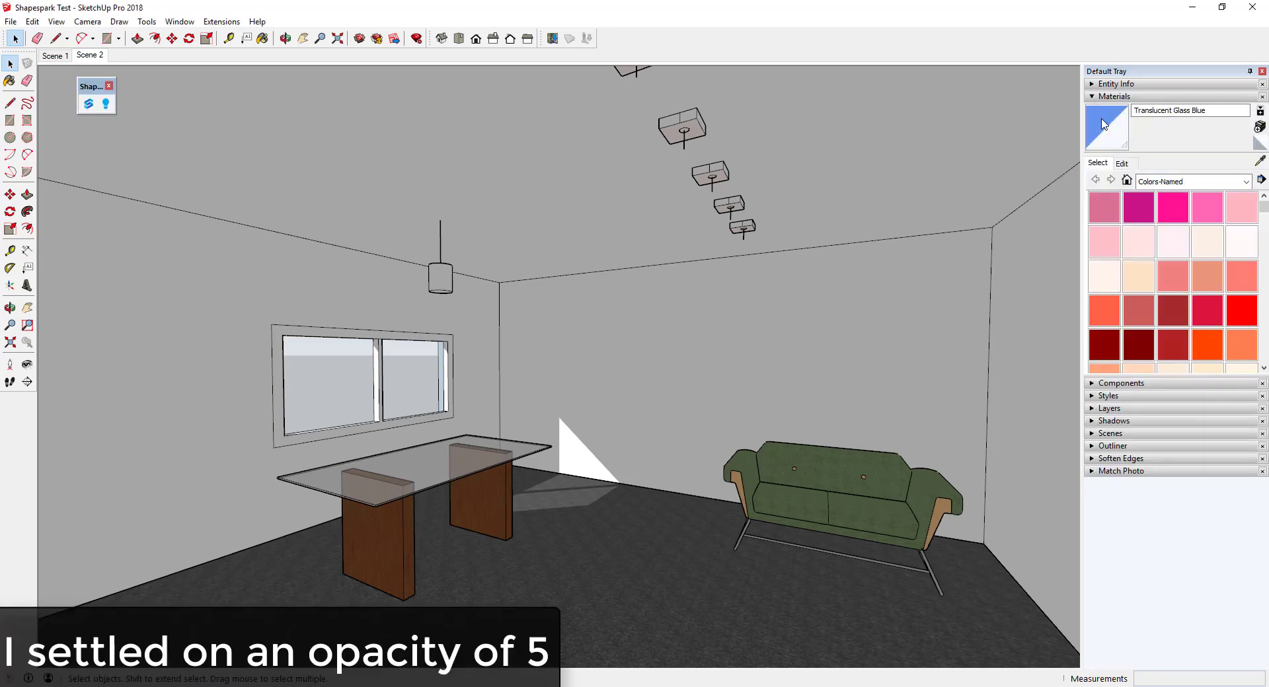
click(1259, 162)
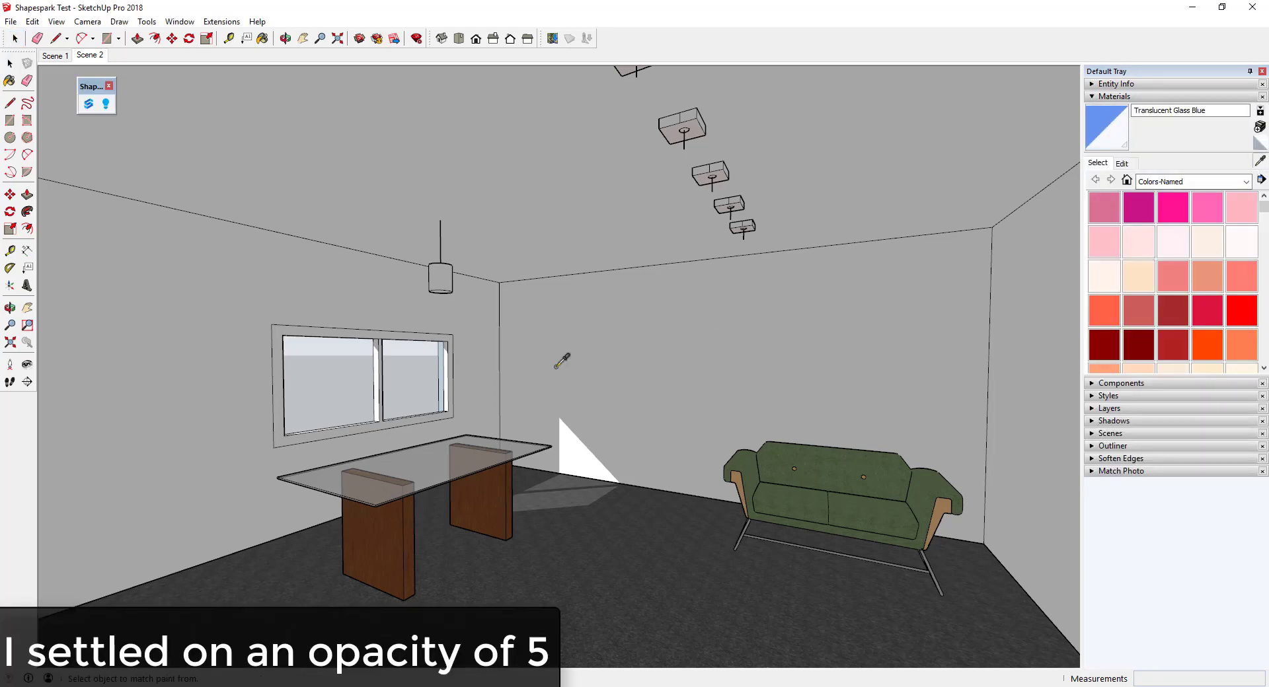
click(346, 387)
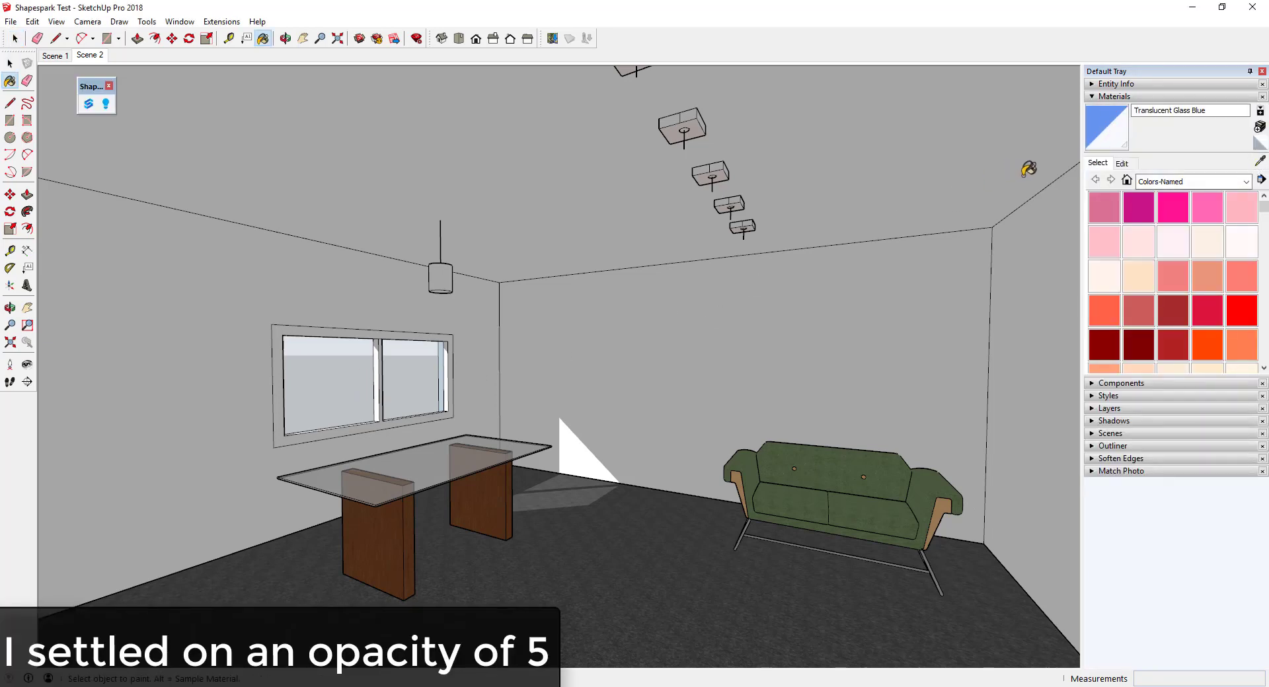
click(1121, 164)
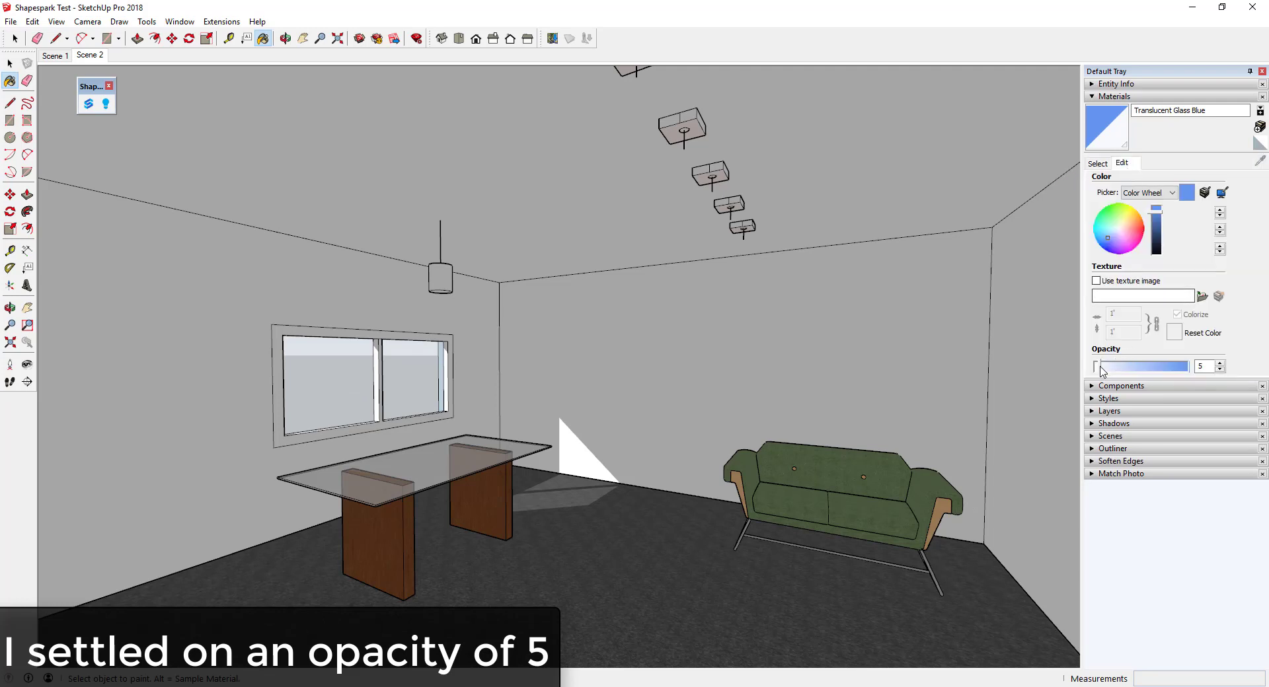
mouse_move(1107, 368)
mouse_down()
mouse_move(1148, 372)
mouse_move(1100, 380)
mouse_up()
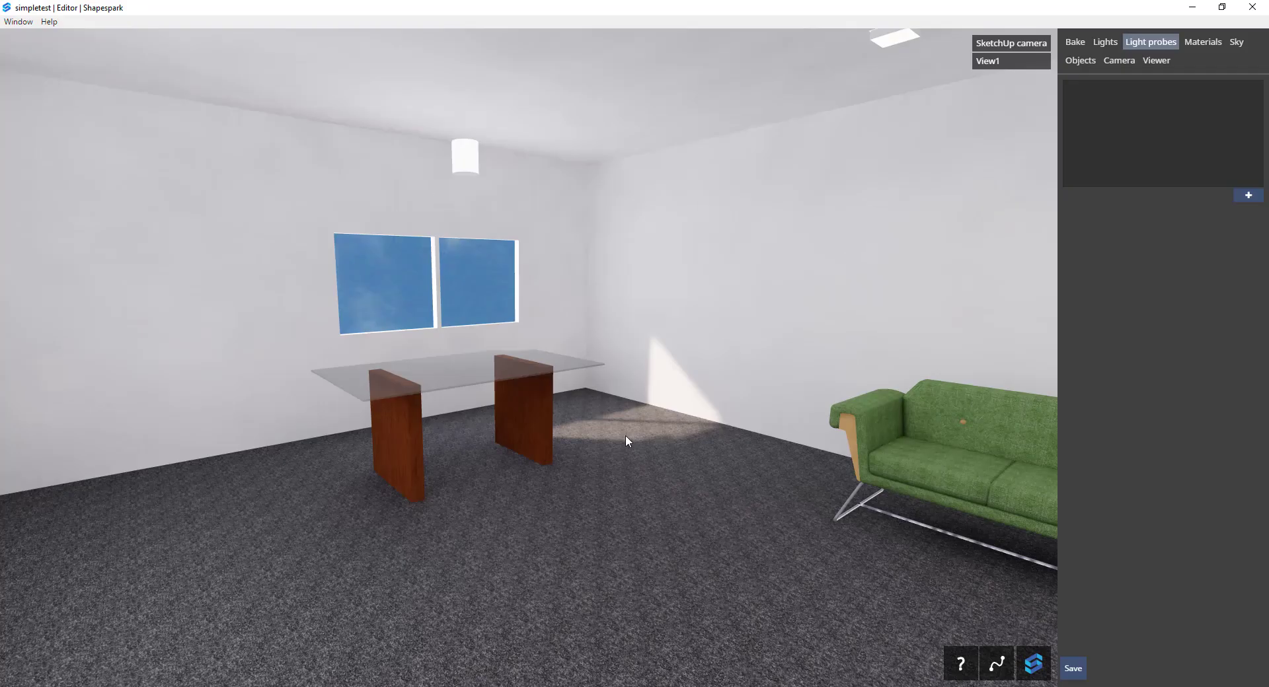
Step: Add a light probe with a bounding box to the simpletest scene in the Shapespark editor and look around the room
click(1247, 195)
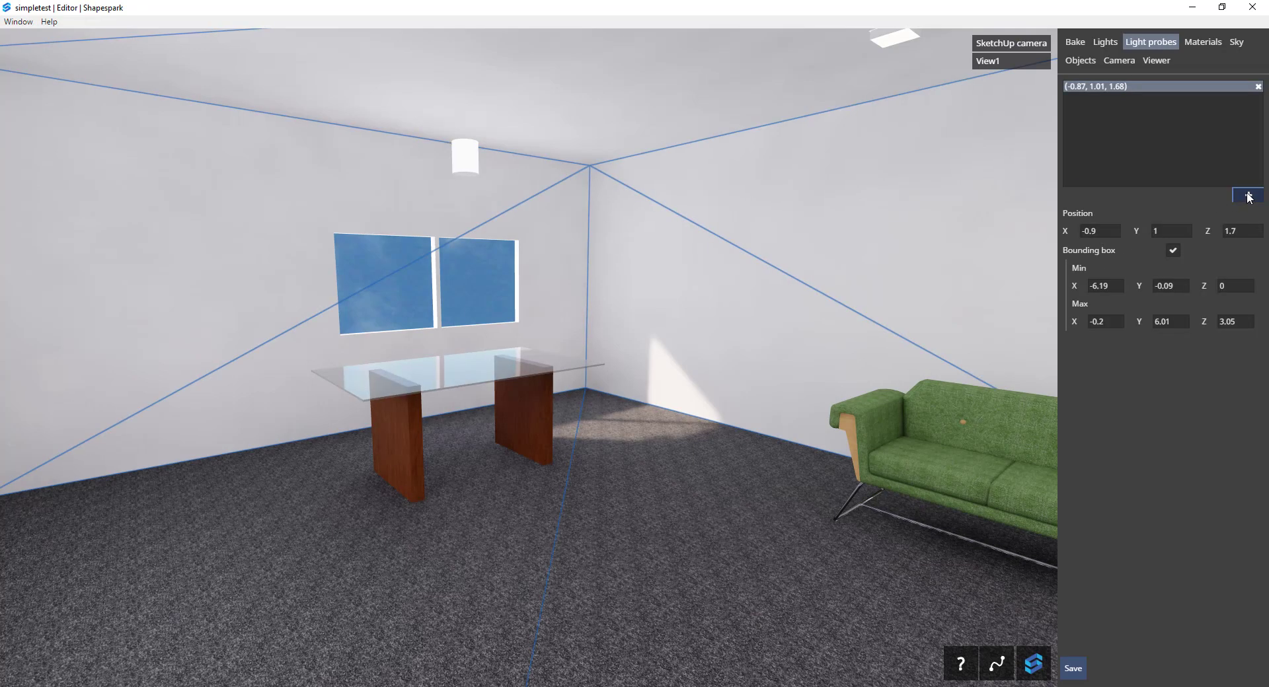
drag(381, 479, 901, 439)
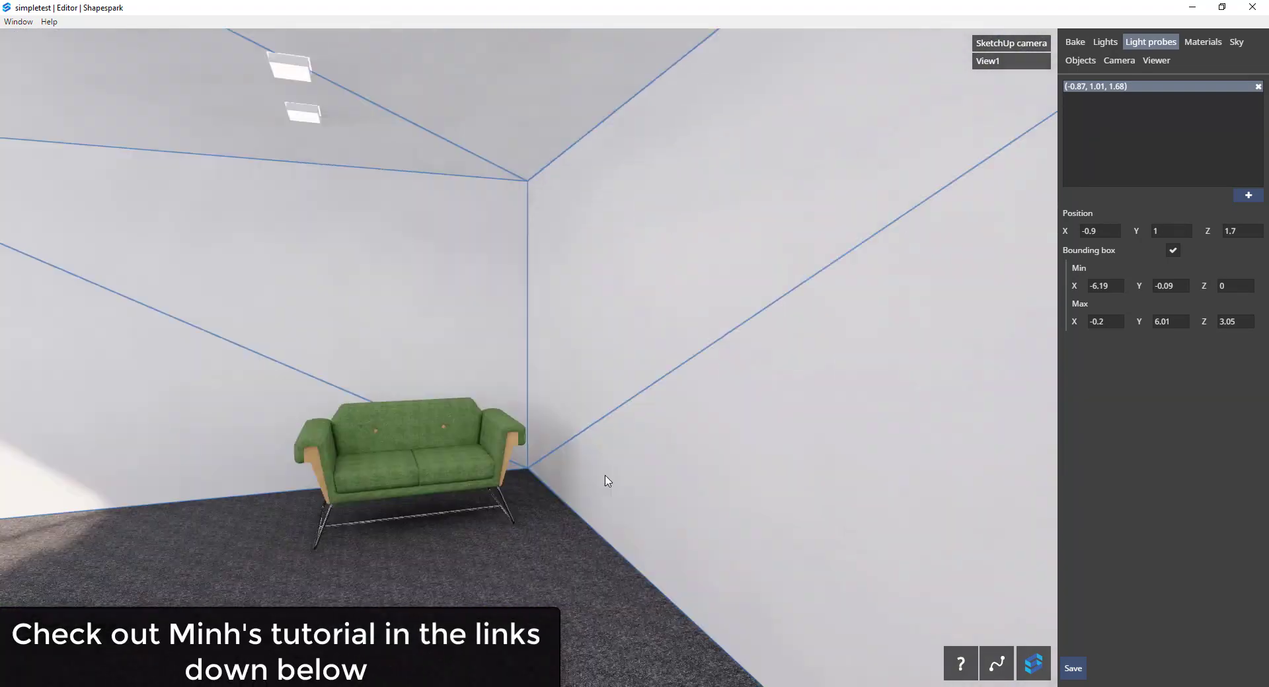
drag(607, 481, 367, 394)
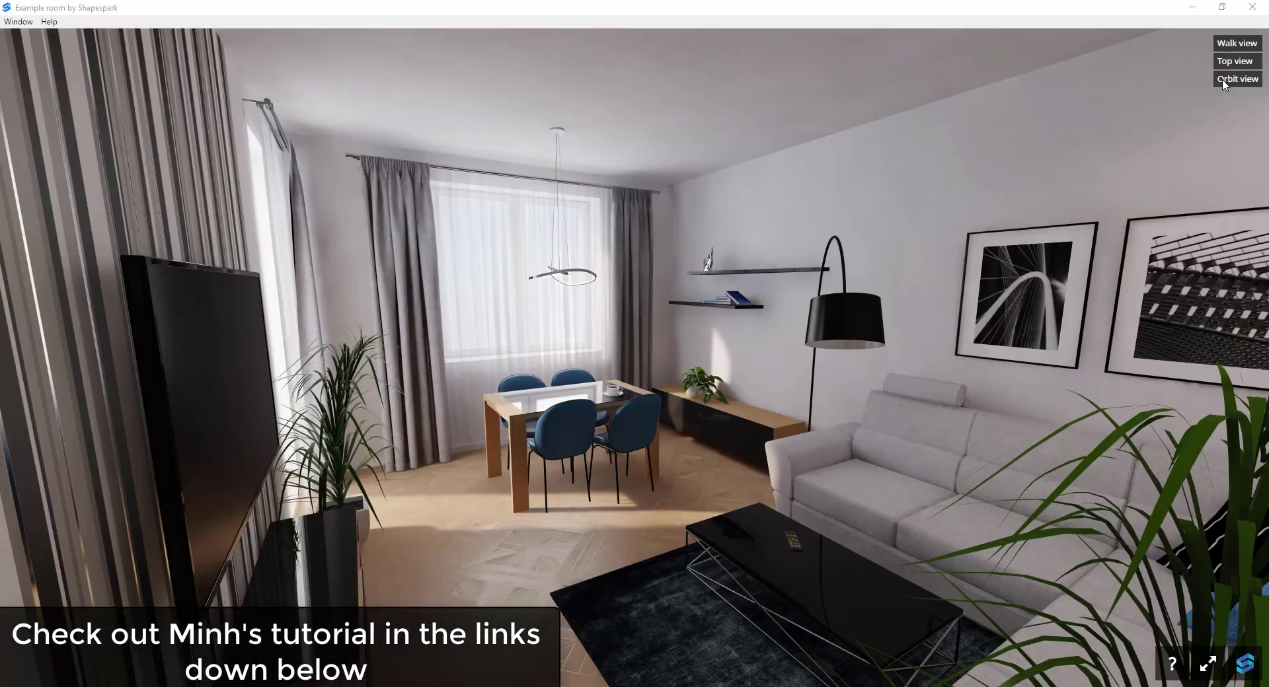
Step: Show the example room in its orbit view and inspect it closely from several sides
click(1222, 79)
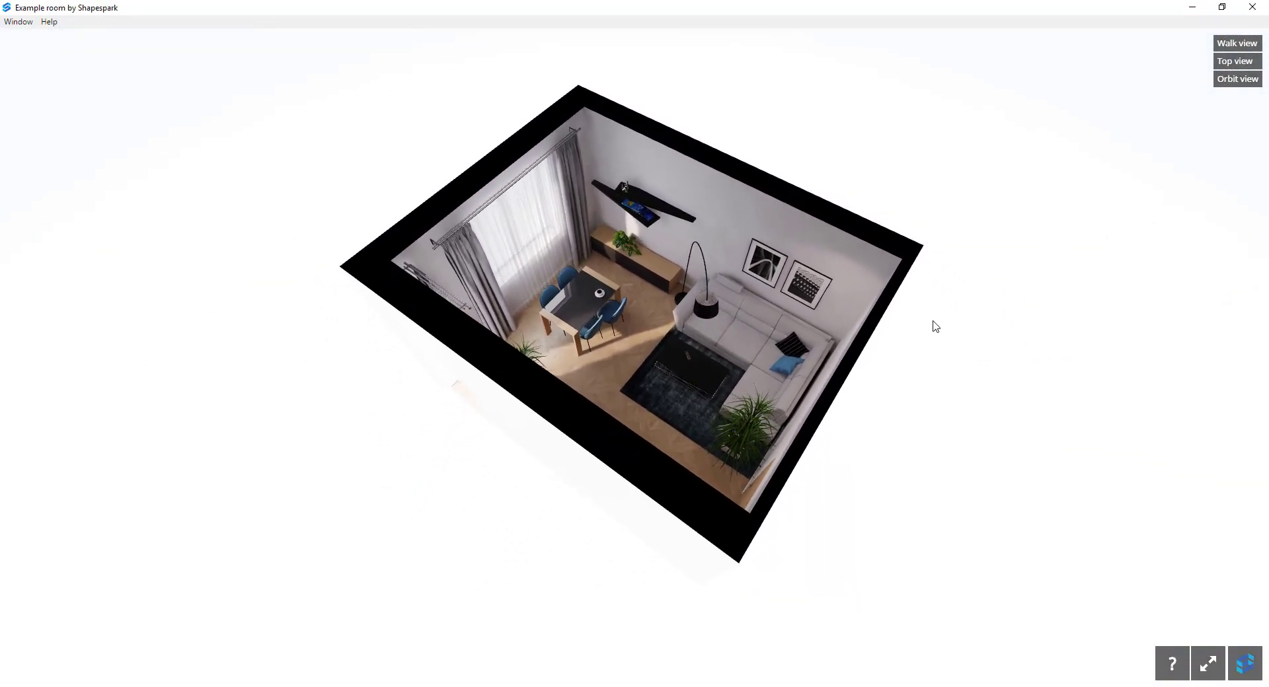
drag(935, 326, 650, 319)
scroll(654, 317, up, 5)
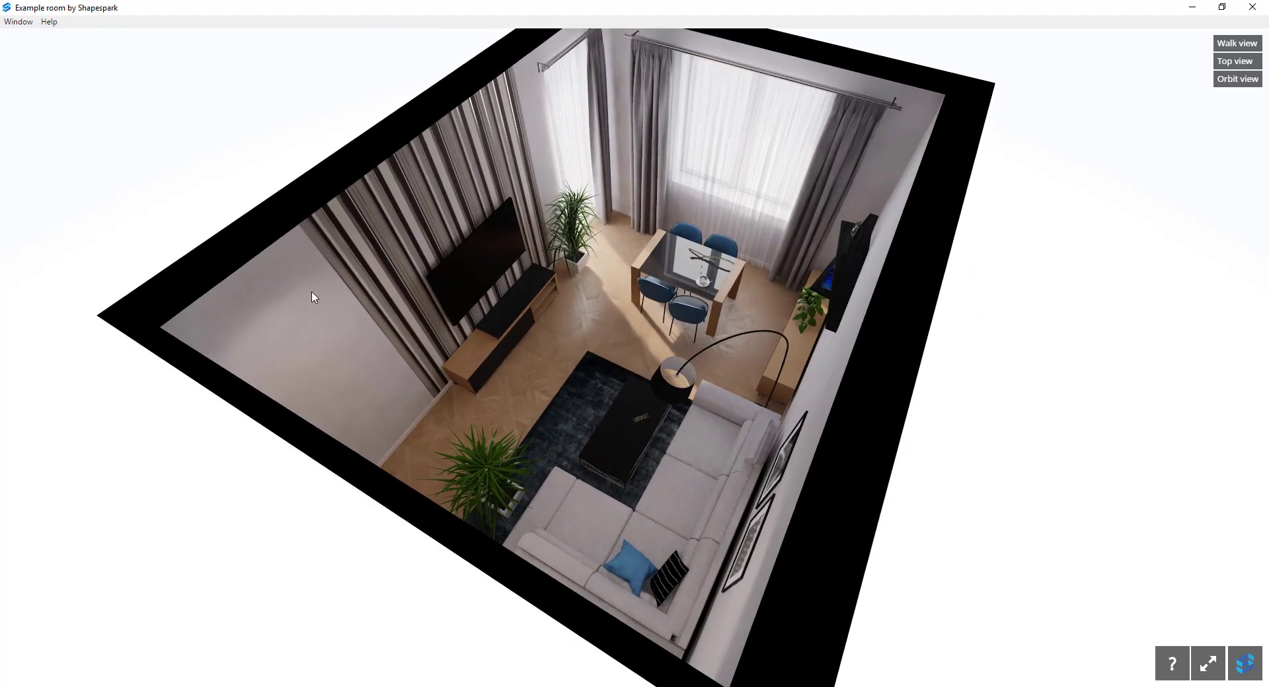
drag(311, 295, 1238, 318)
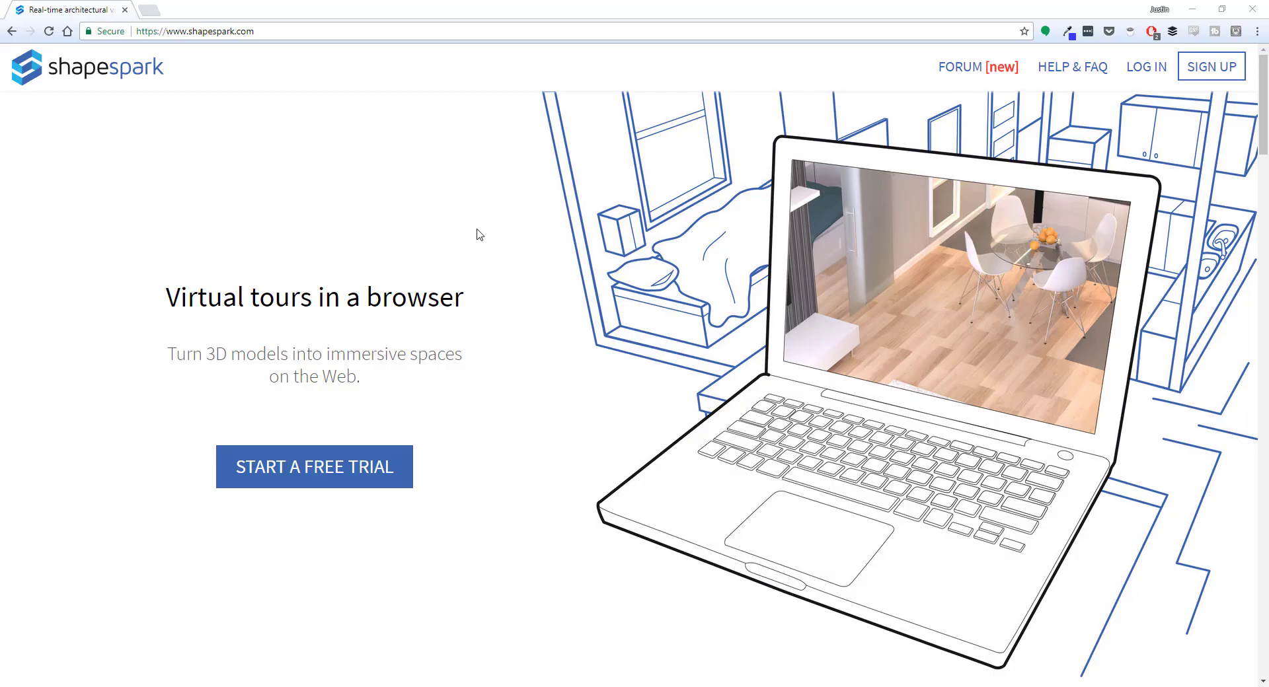
Step: Browse the Shapespark website in the browser down to the application's pricing and features table
scroll(453, 240, down, 20)
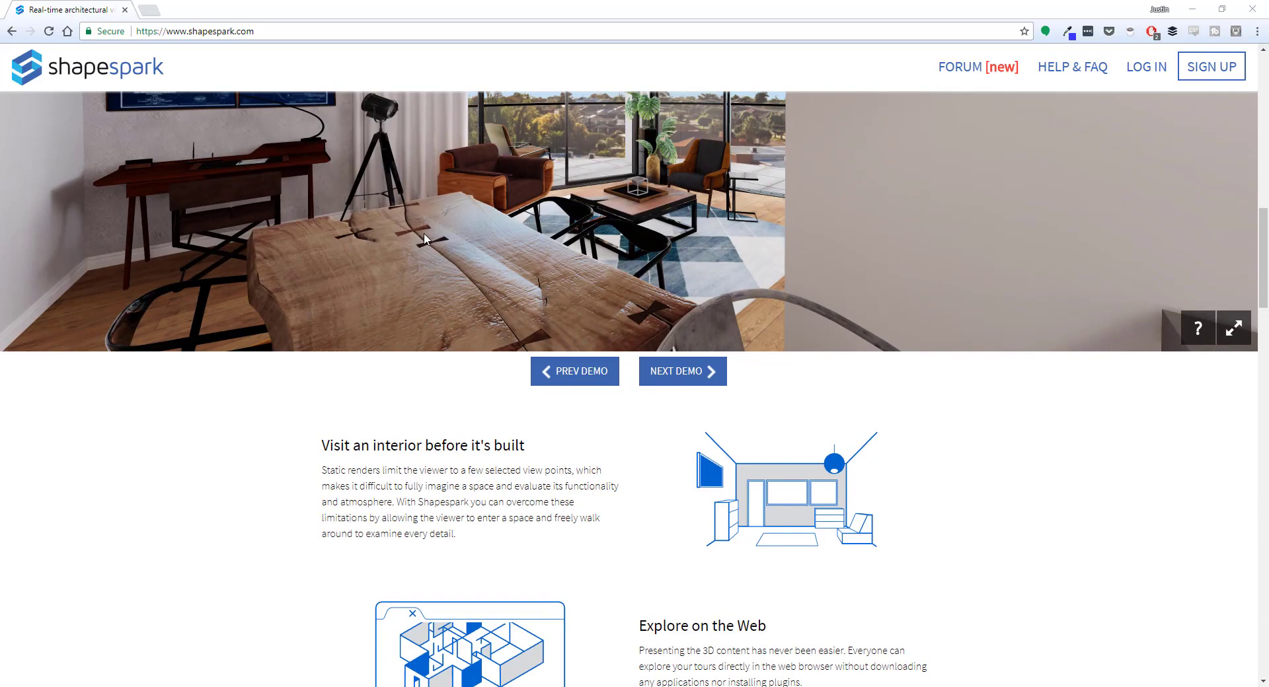
scroll(393, 238, down, 3)
scroll(469, 235, down, 1)
scroll(555, 236, up, 1)
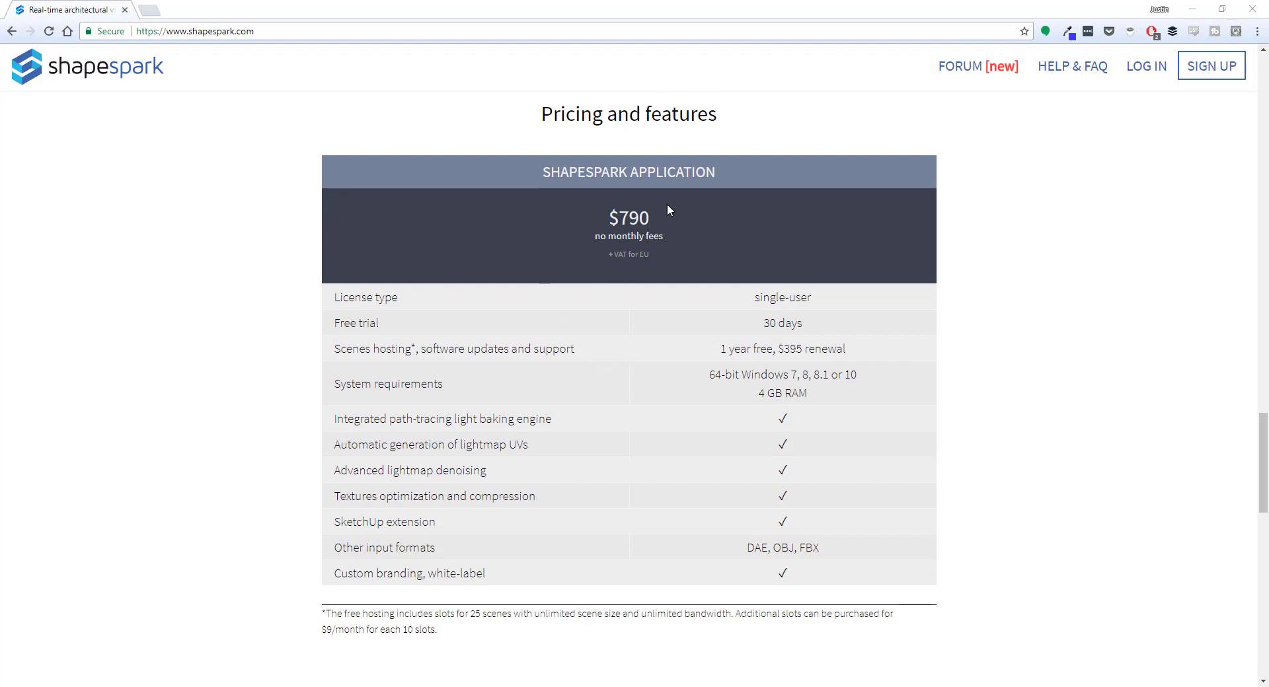